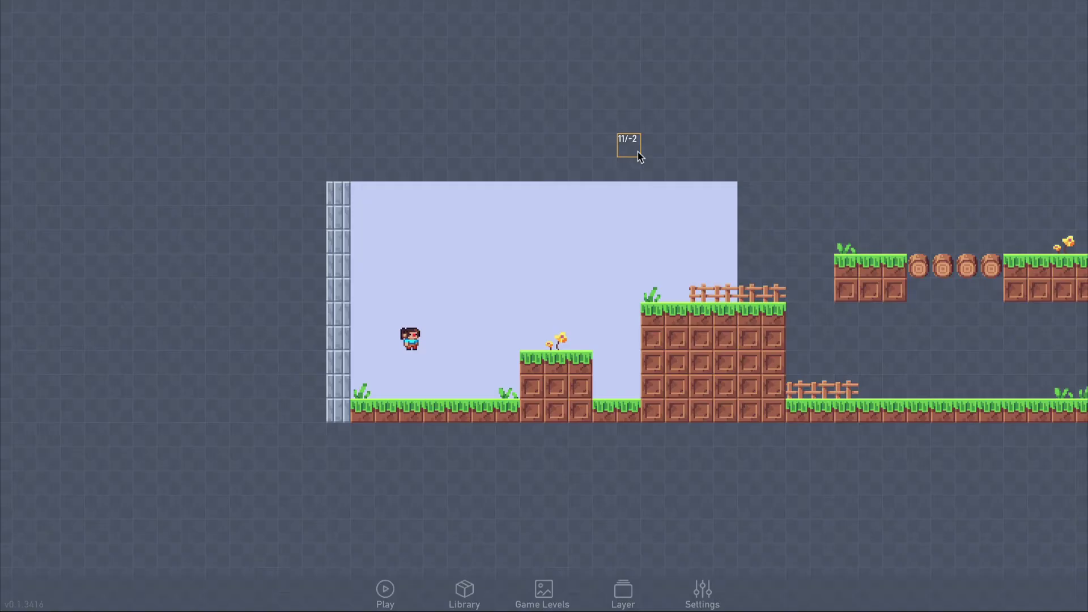
Create an object in the ground gap with the pixel-objects spikes sprite and clear its default type name
click(604, 383)
click(593, 372)
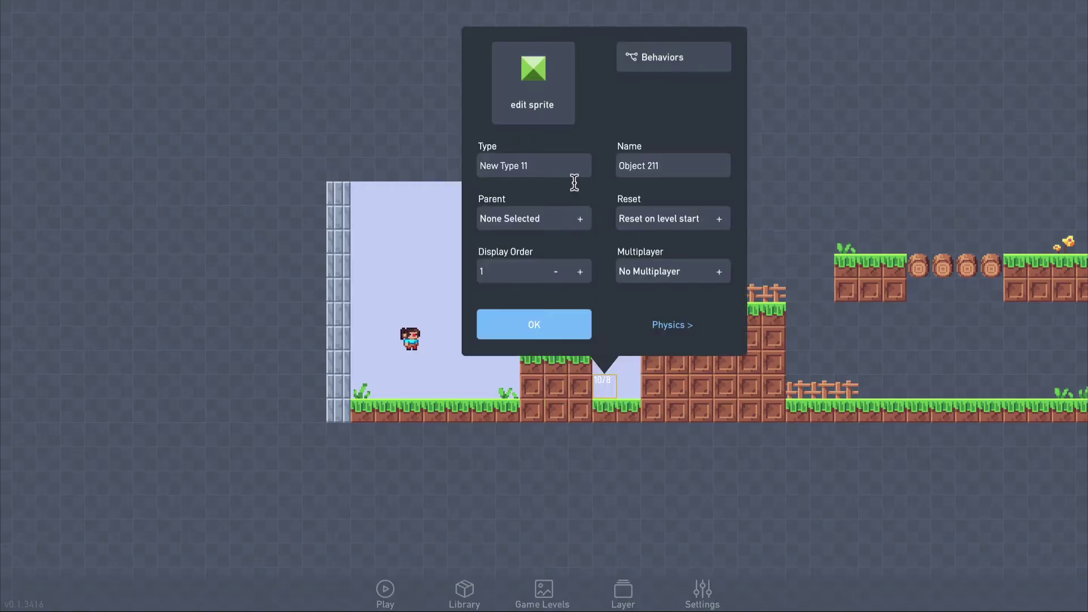
click(552, 119)
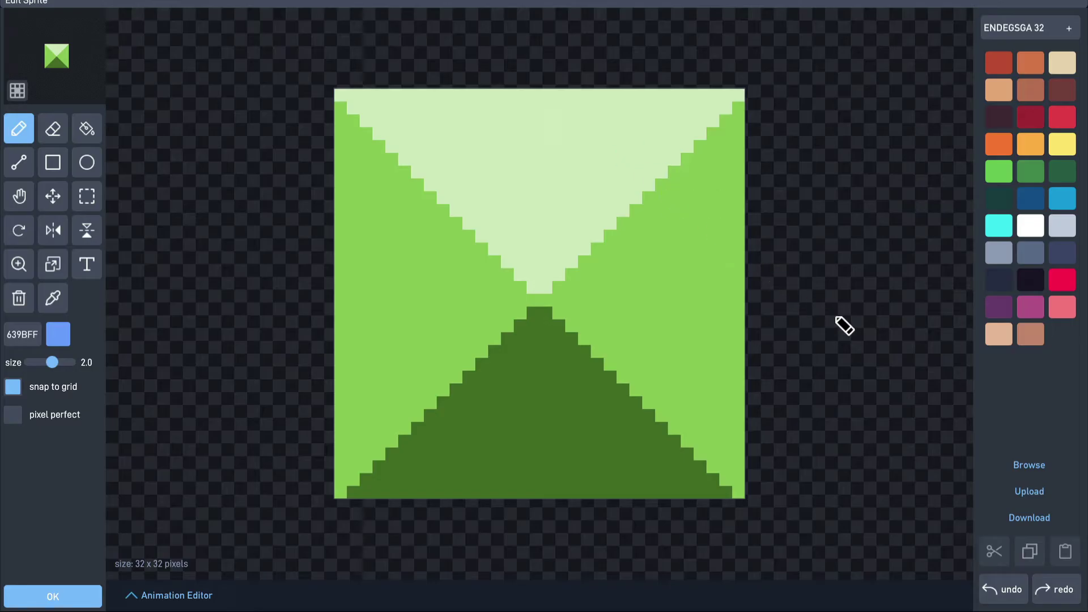
click(1019, 466)
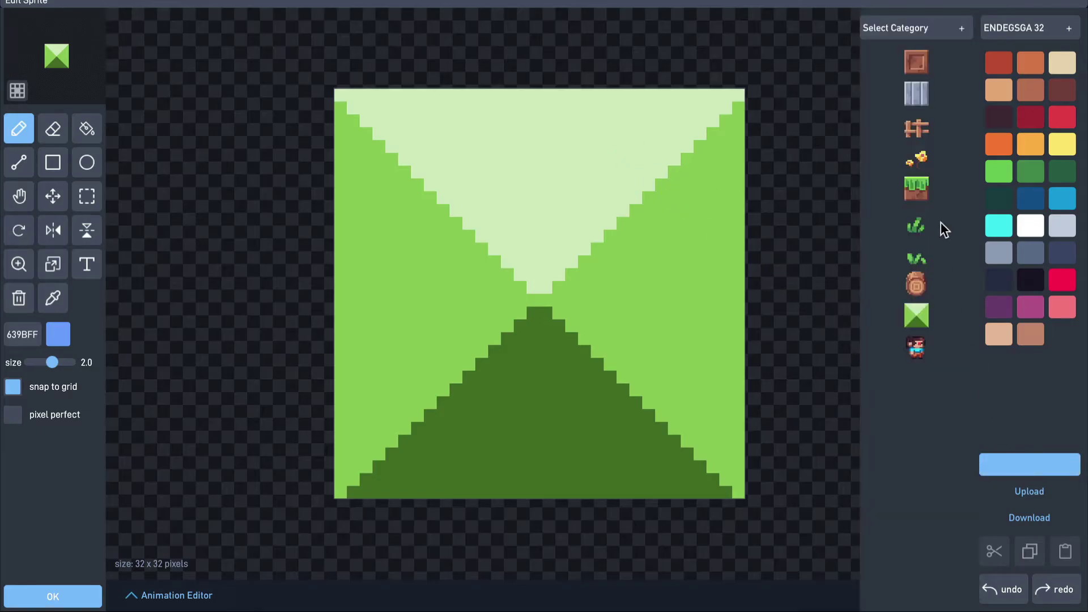
click(962, 29)
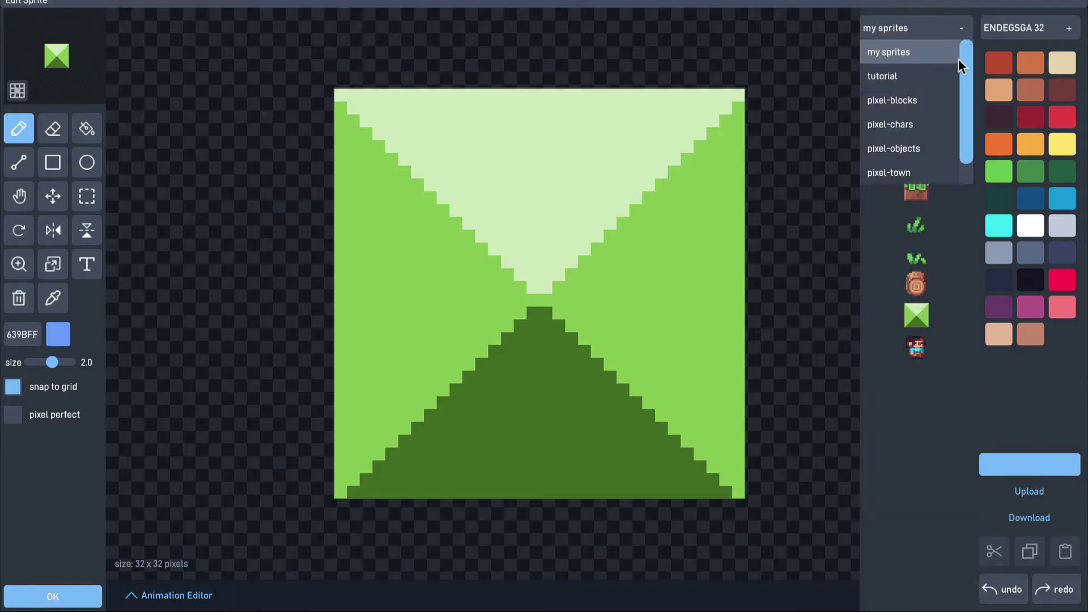
click(942, 145)
scroll(935, 499, down, 5)
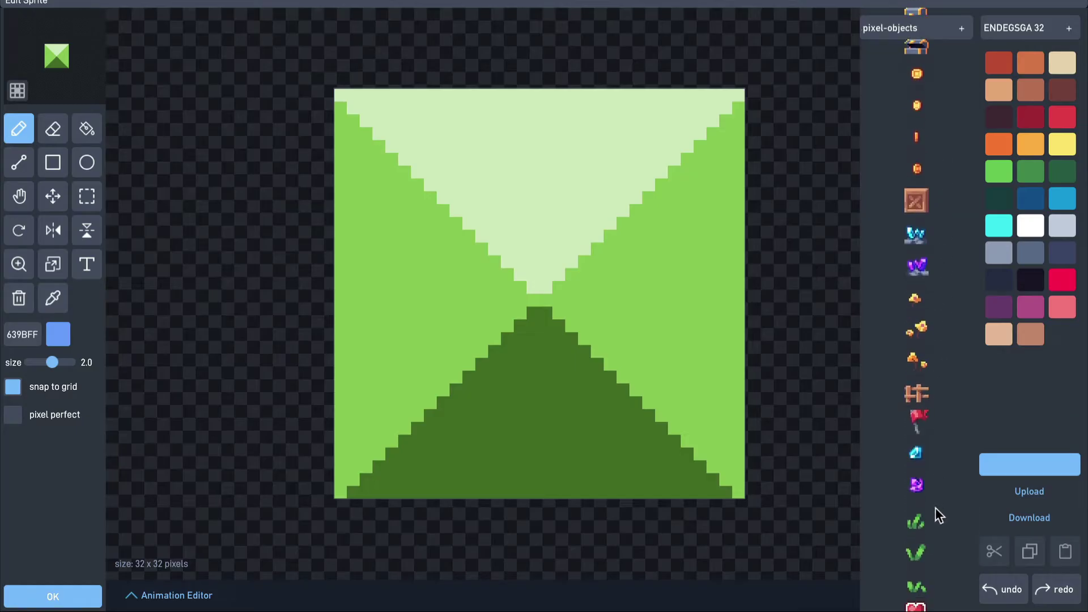
scroll(933, 499, down, 5)
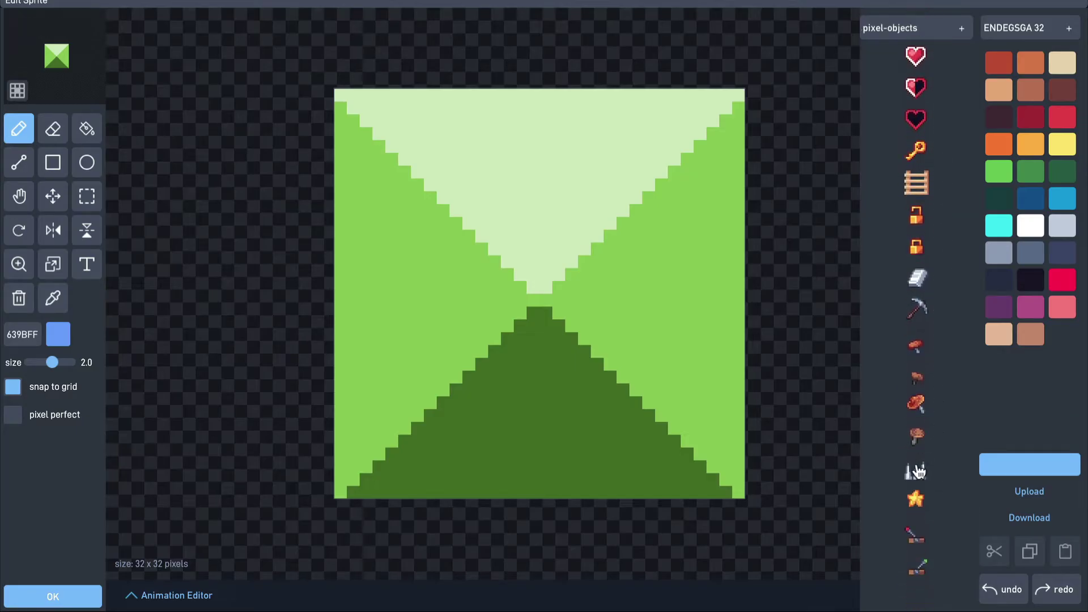
click(915, 471)
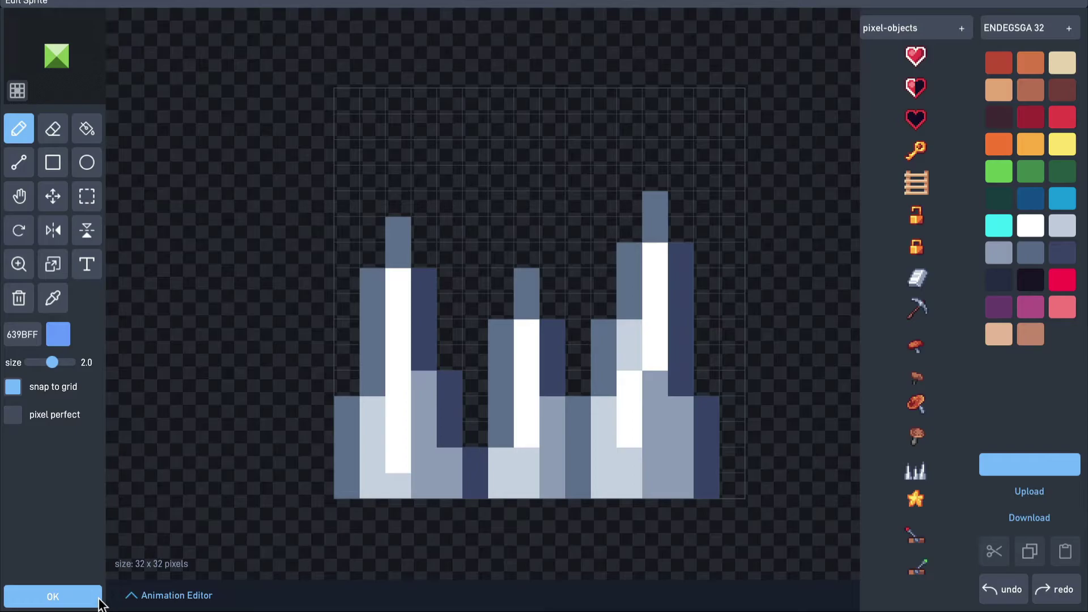
click(53, 597)
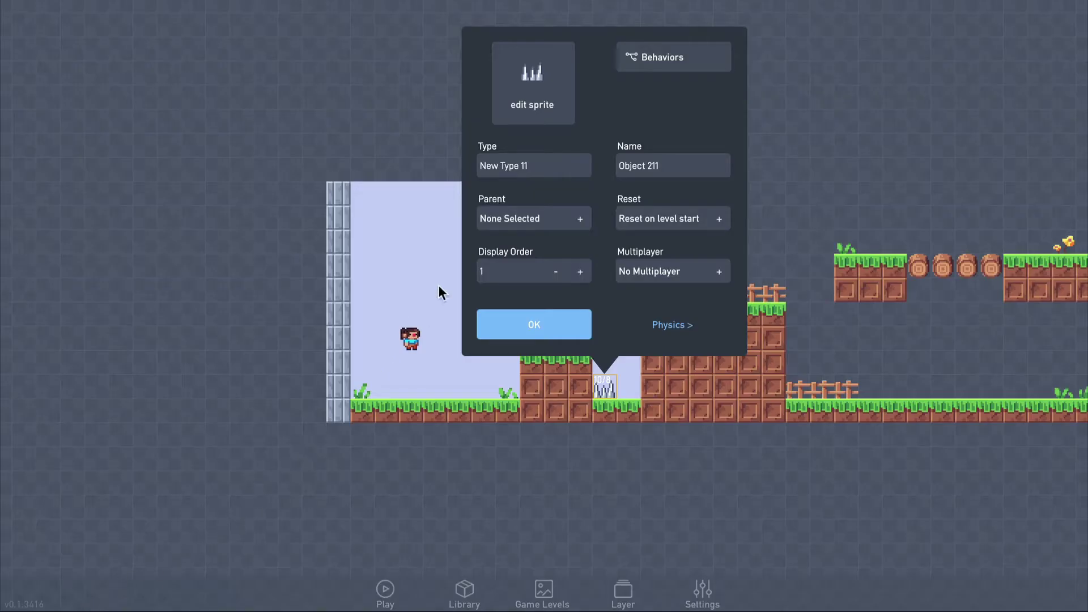
drag(525, 162, 485, 161)
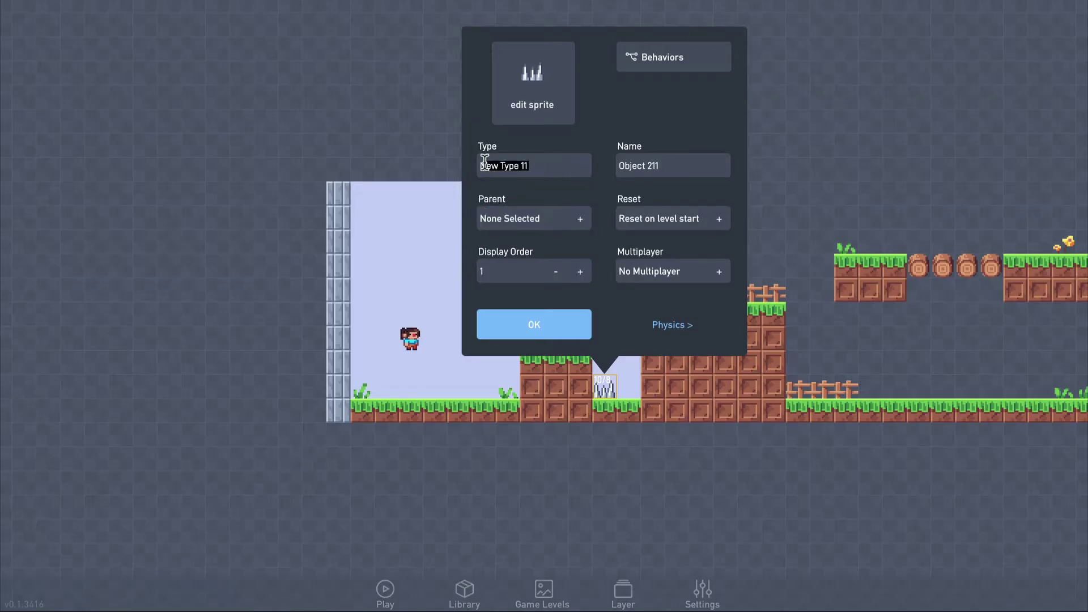
key(BackSpace)
Save the Spikes object and clone two copies onto the lower right ground
click(539, 324)
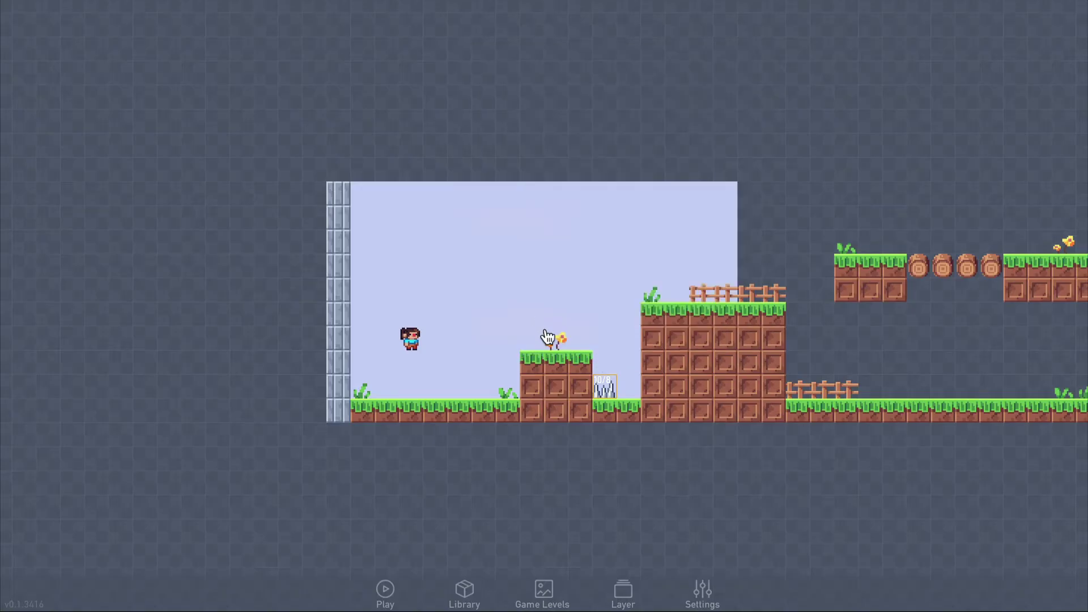
click(604, 395)
click(595, 380)
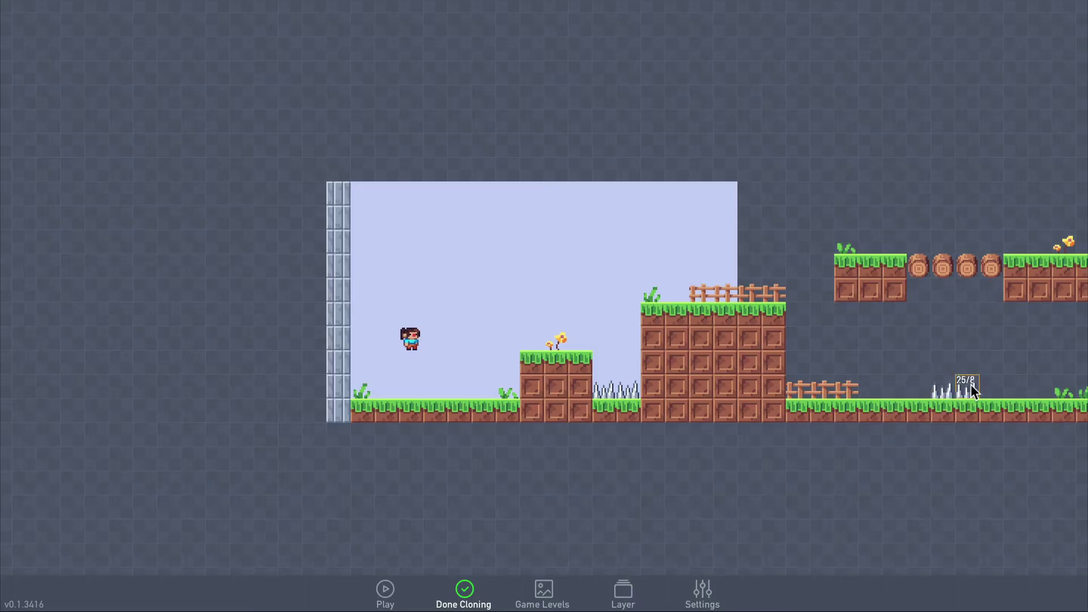
click(988, 384)
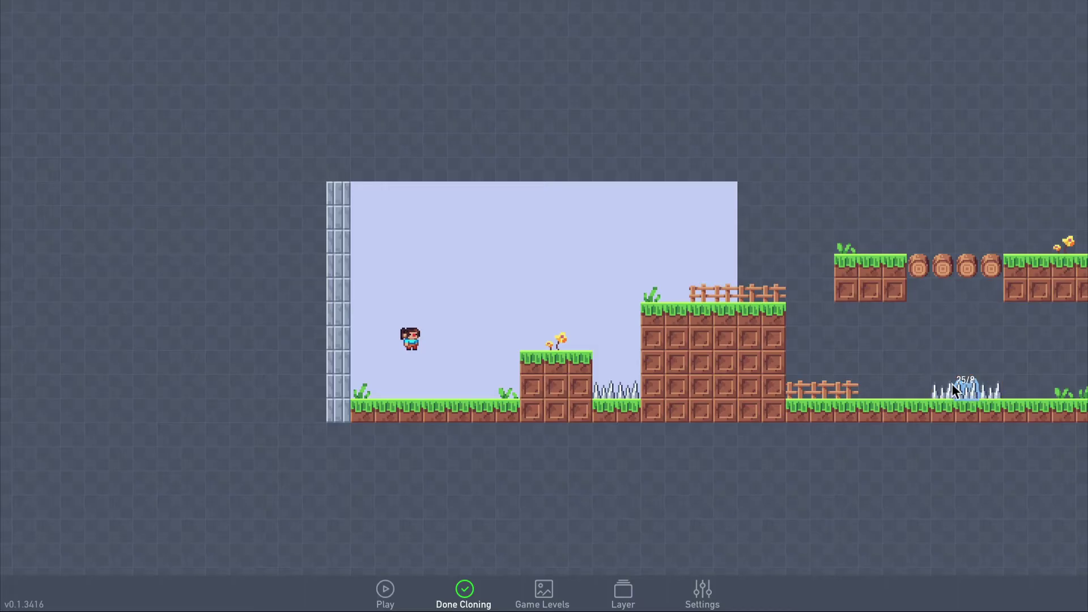
click(916, 382)
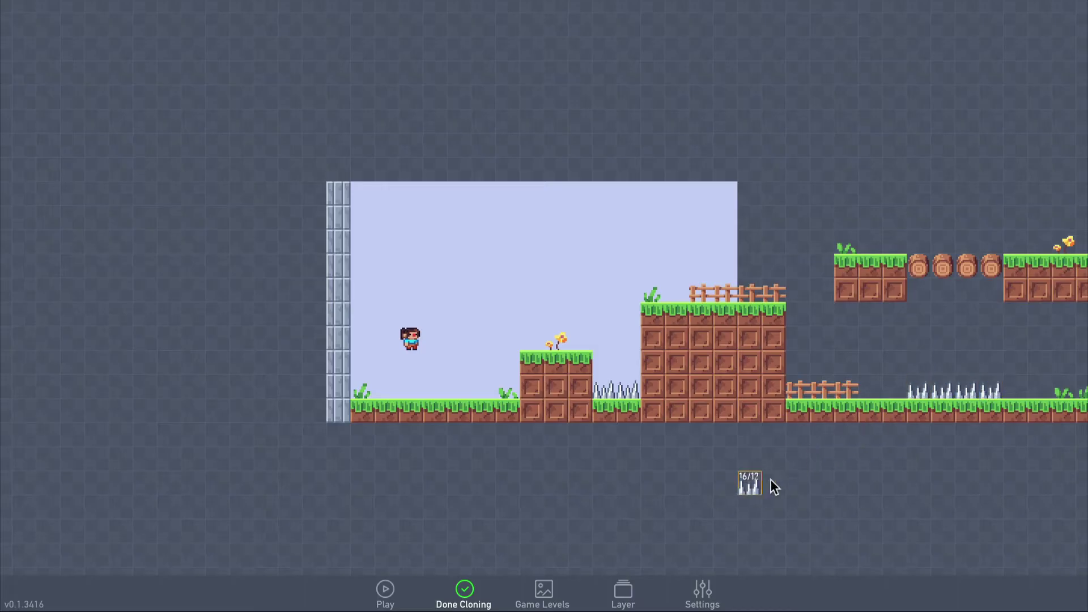
click(465, 593)
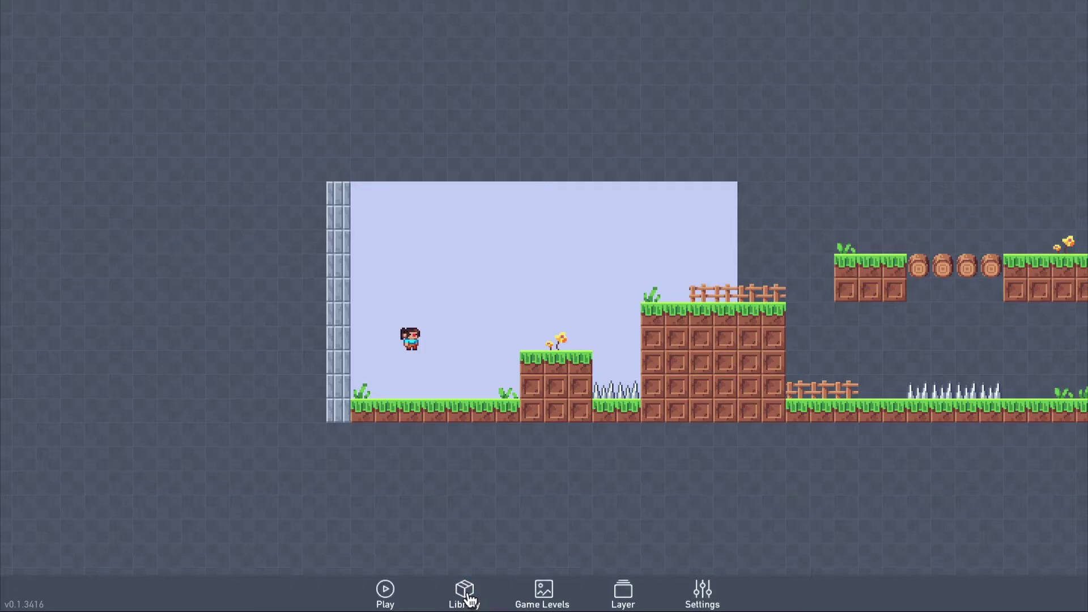
Open the player character's behavior graph and pan to free space
click(406, 350)
click(422, 330)
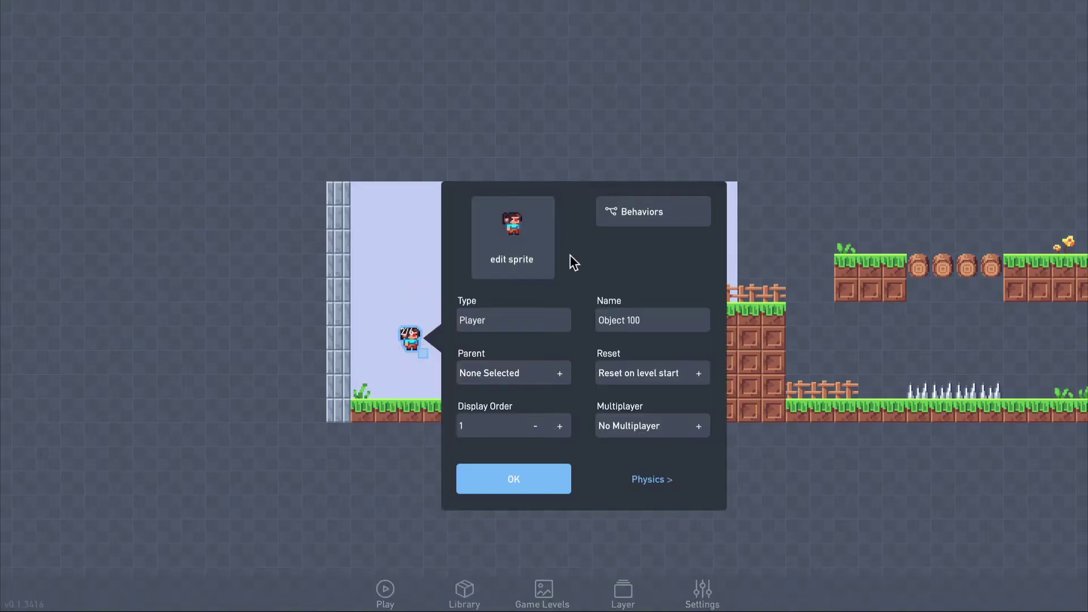
click(615, 225)
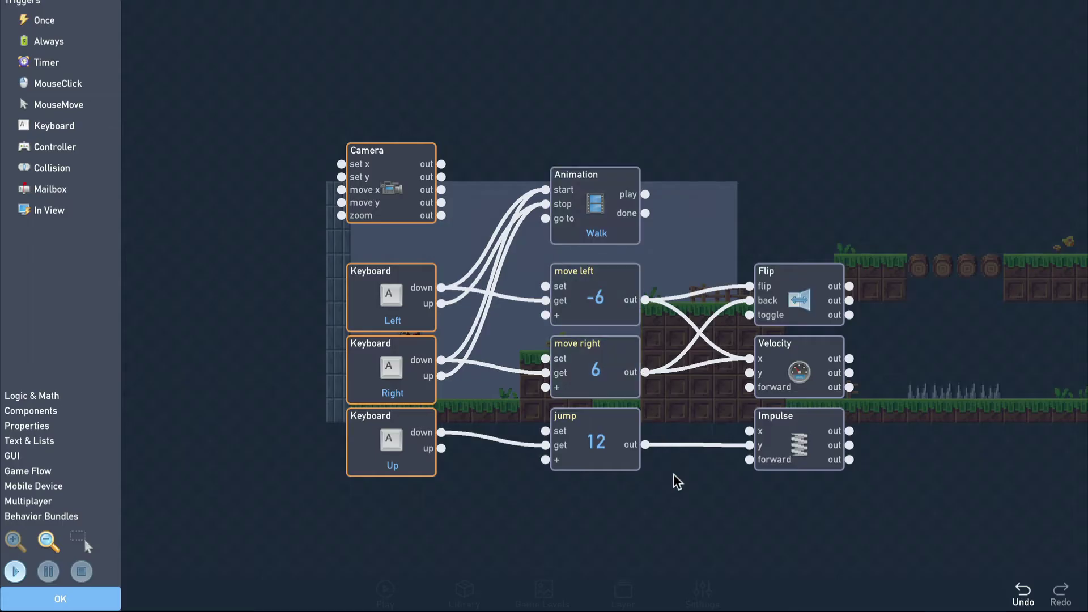
drag(682, 513, 670, 237)
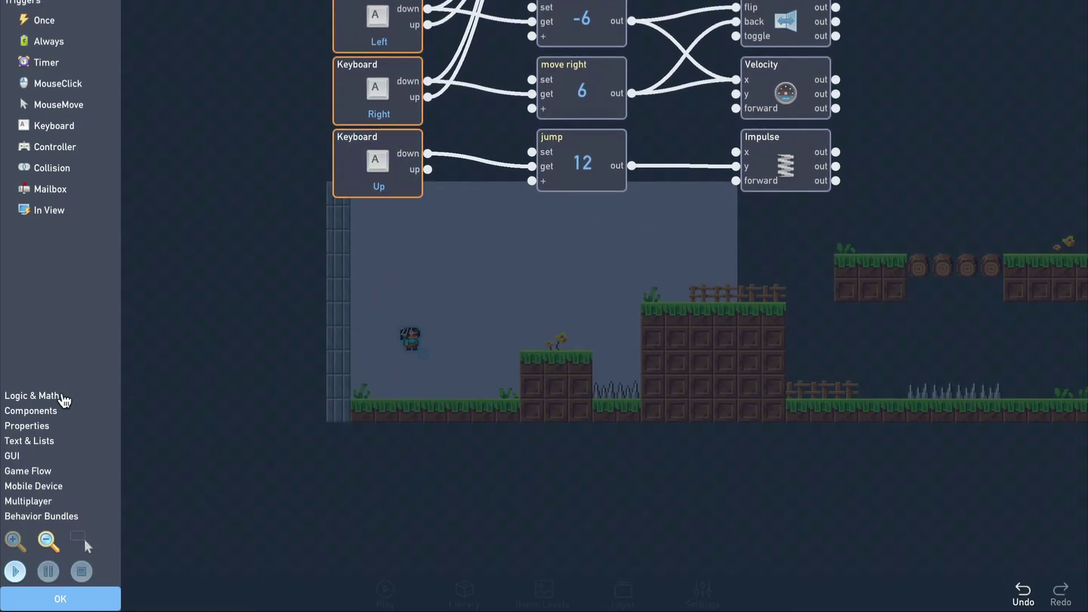
Add a Number block labelled health with starting value 3
click(51, 395)
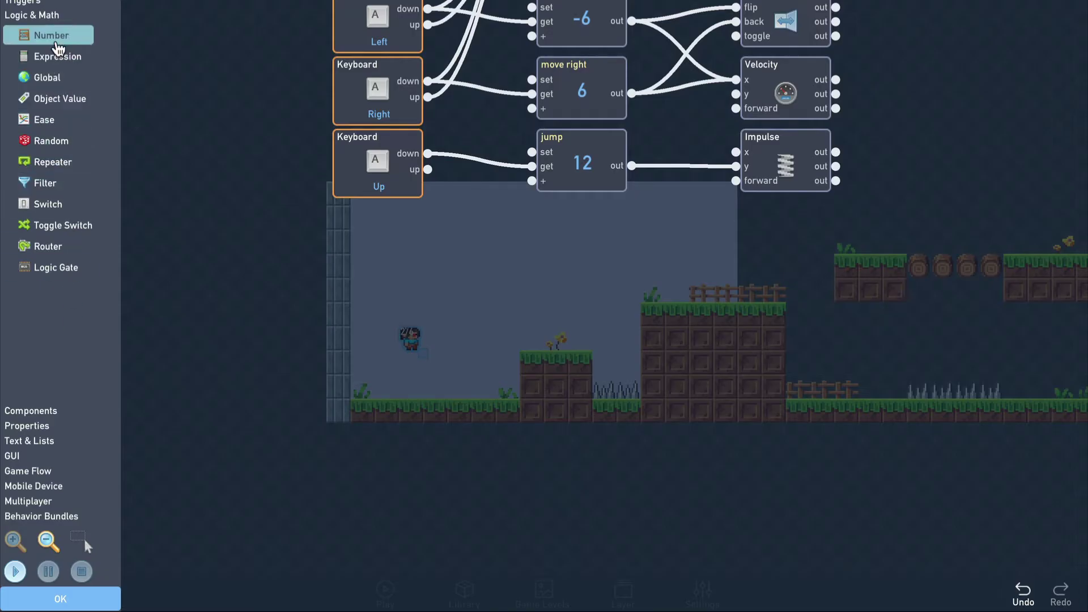
click(57, 44)
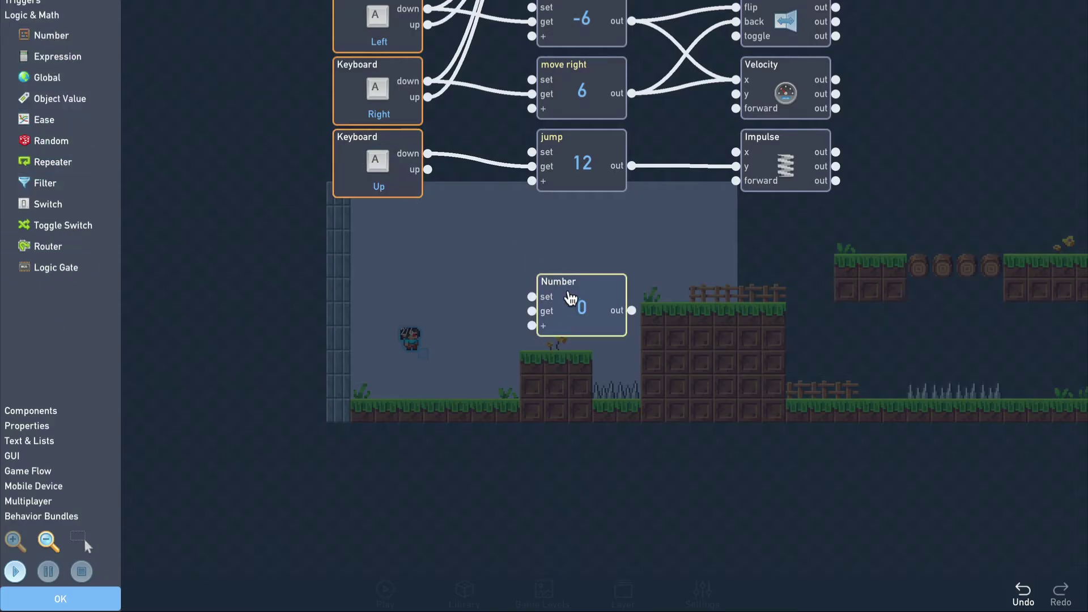
click(570, 299)
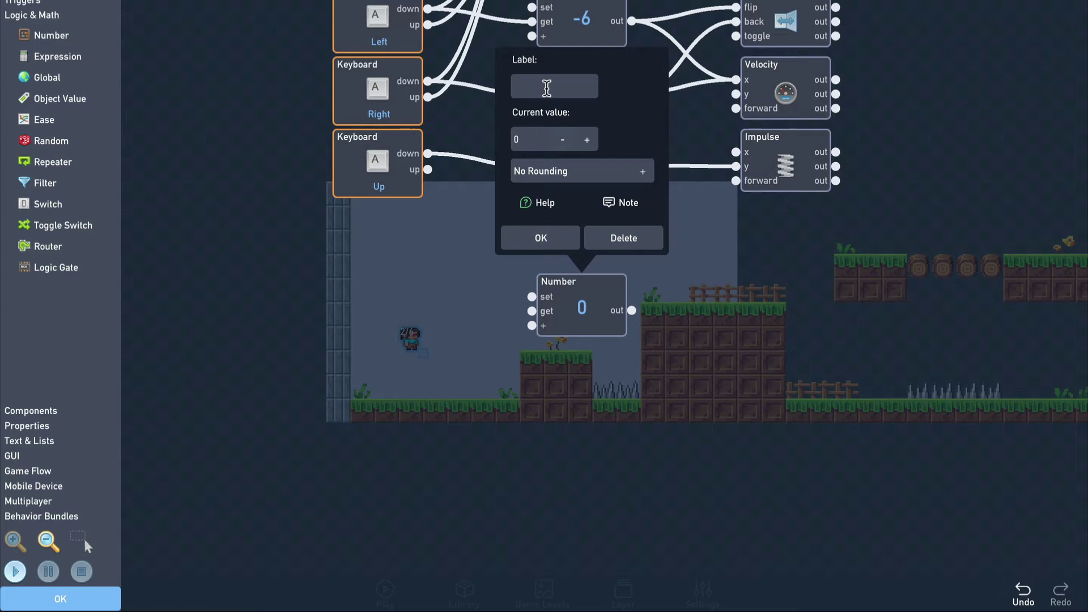
text(health)
click(587, 139)
click(595, 140)
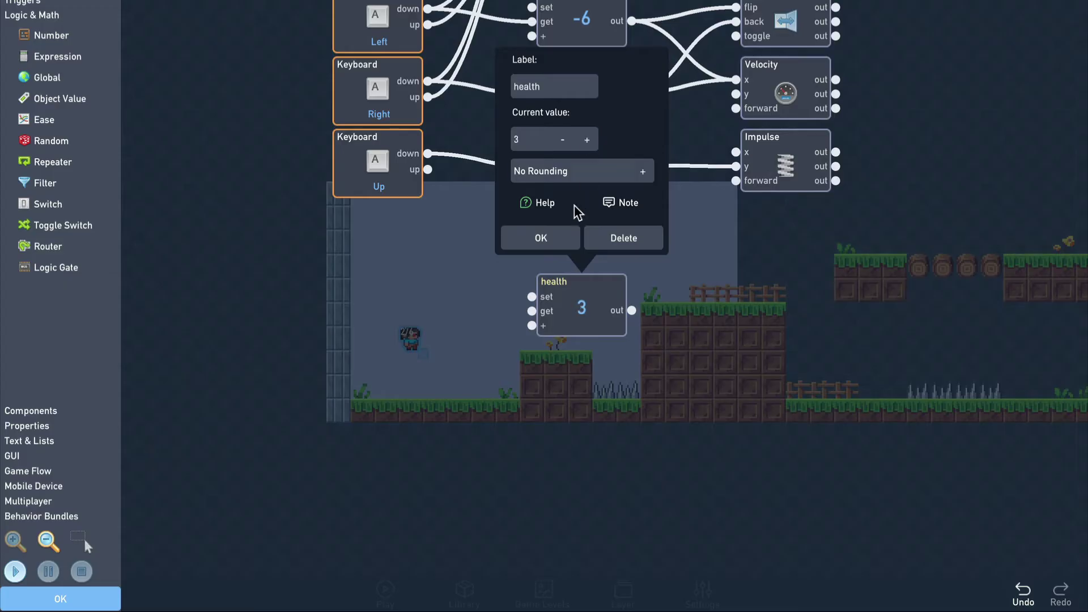
click(566, 235)
drag(589, 308, 657, 309)
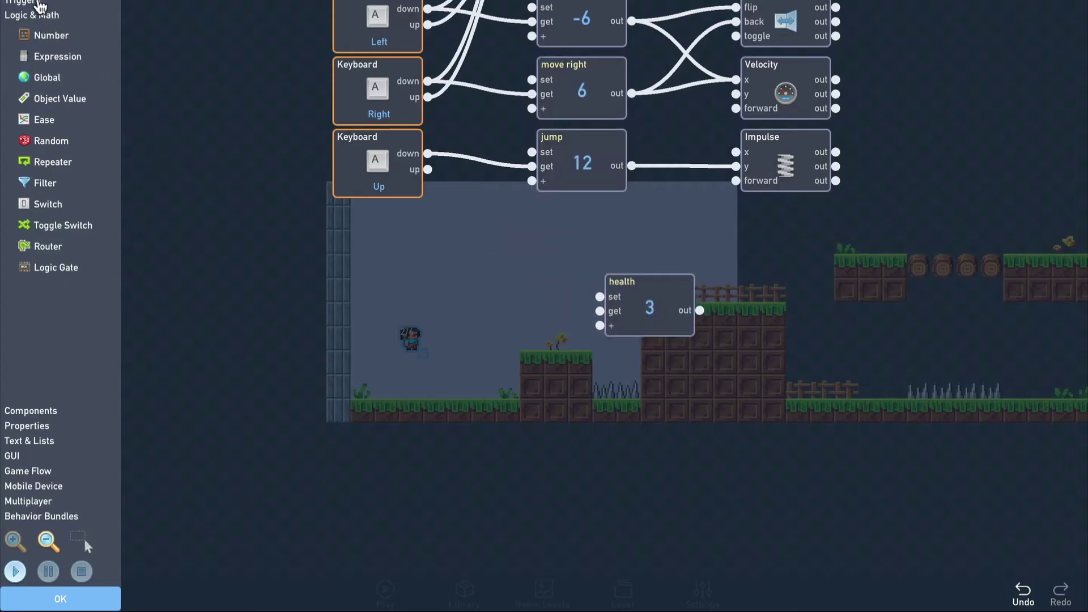
Add a Collision trigger beside health that reacts only to Spikes
click(36, 3)
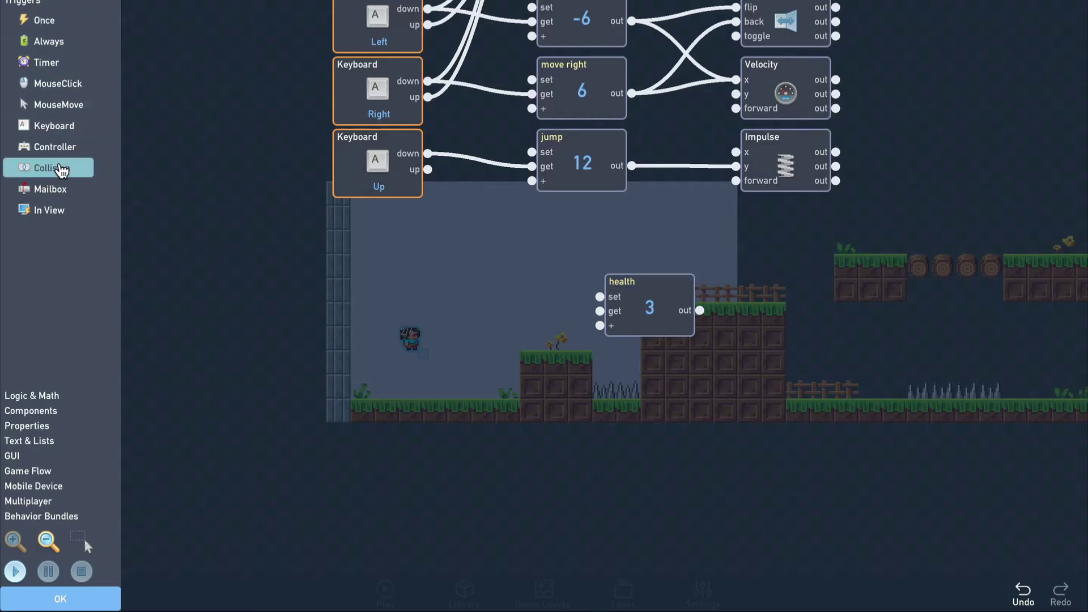
click(57, 168)
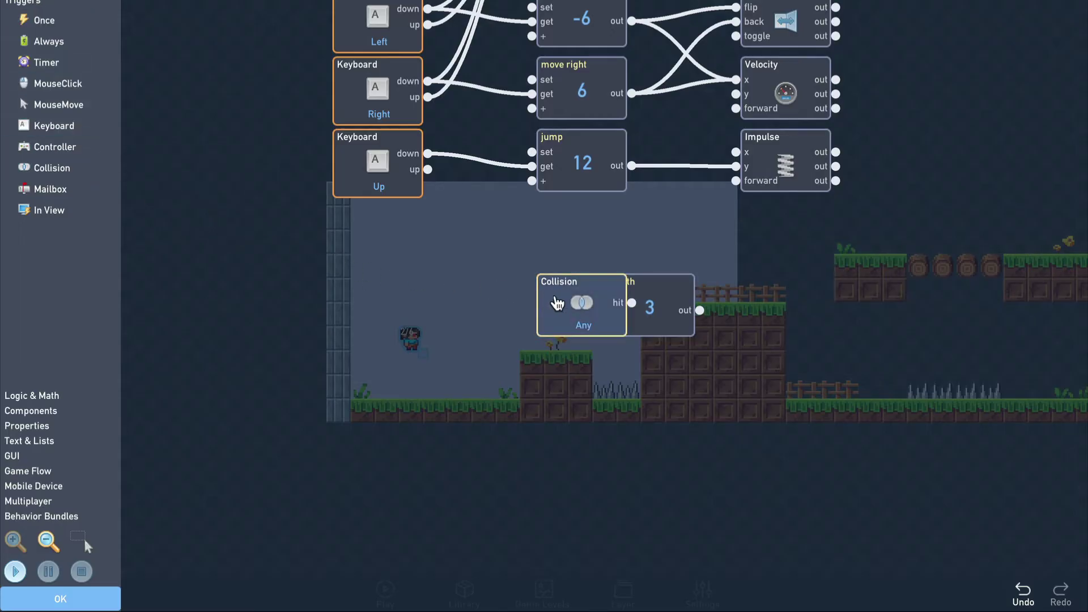
drag(550, 300, 347, 301)
click(374, 296)
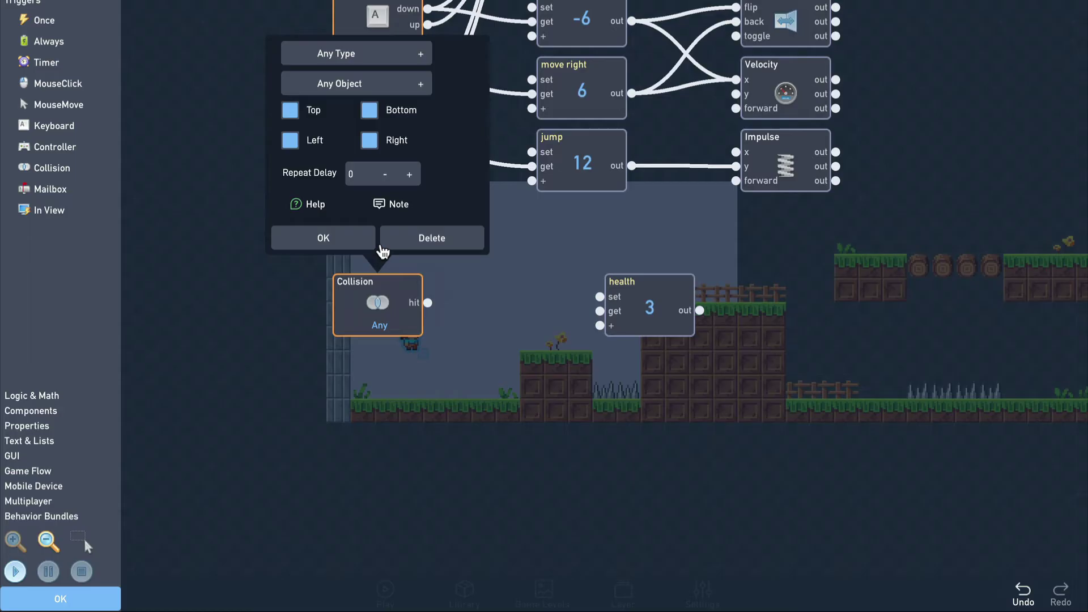
click(398, 61)
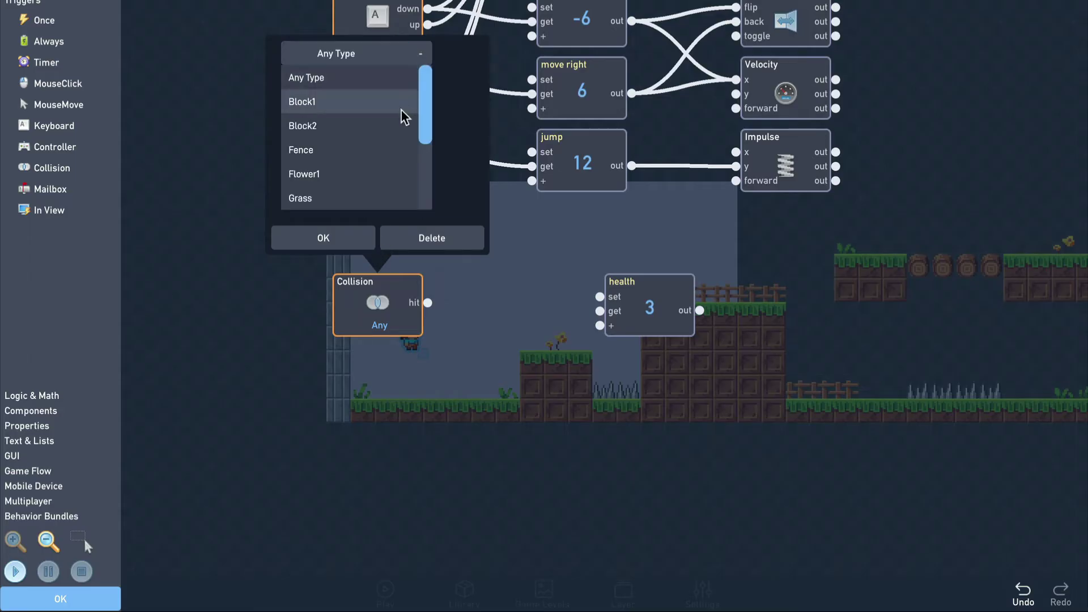
scroll(400, 113, down, 3)
click(385, 194)
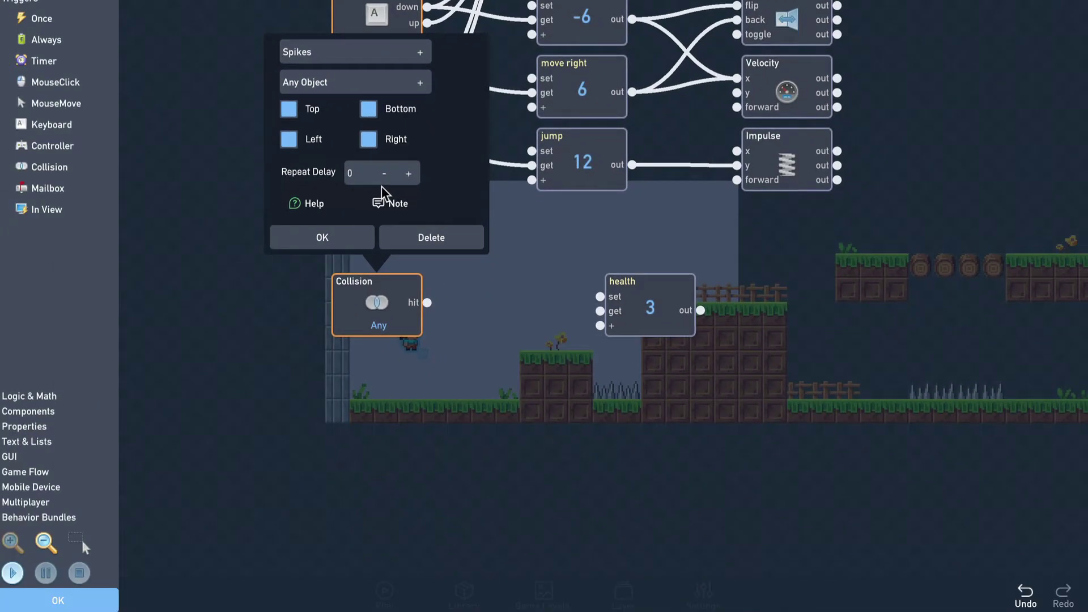
click(361, 241)
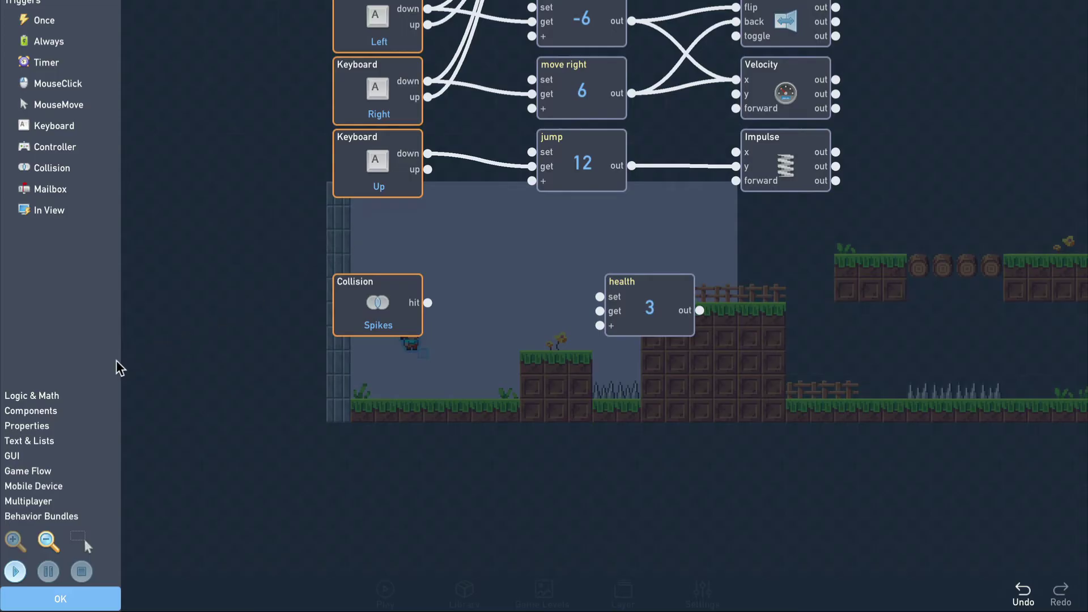
Add a Number block labelled damage with value -1 between the Collision trigger and health
click(52, 396)
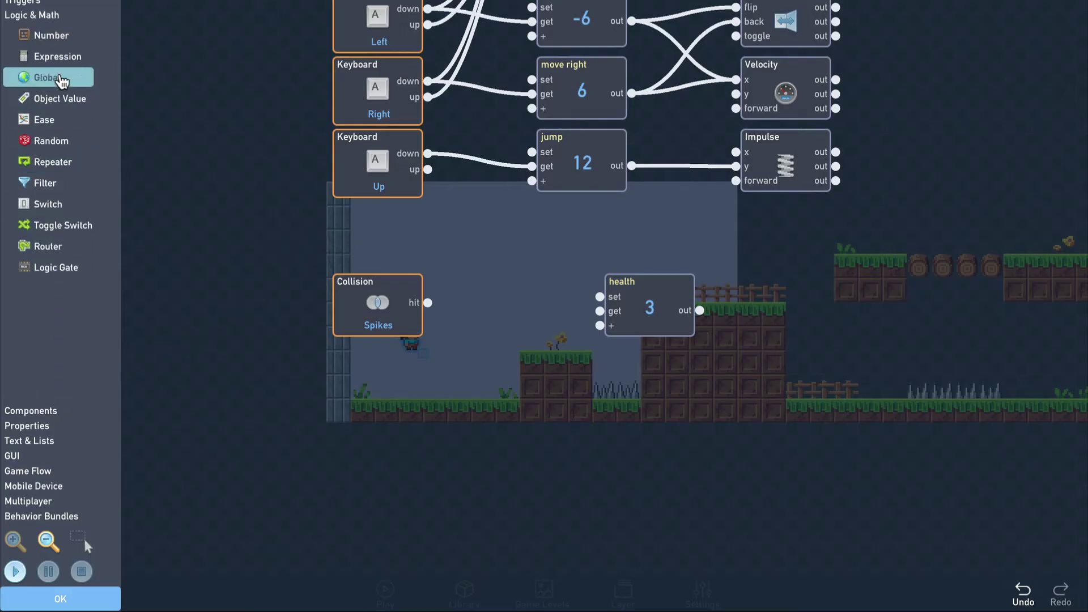
click(63, 45)
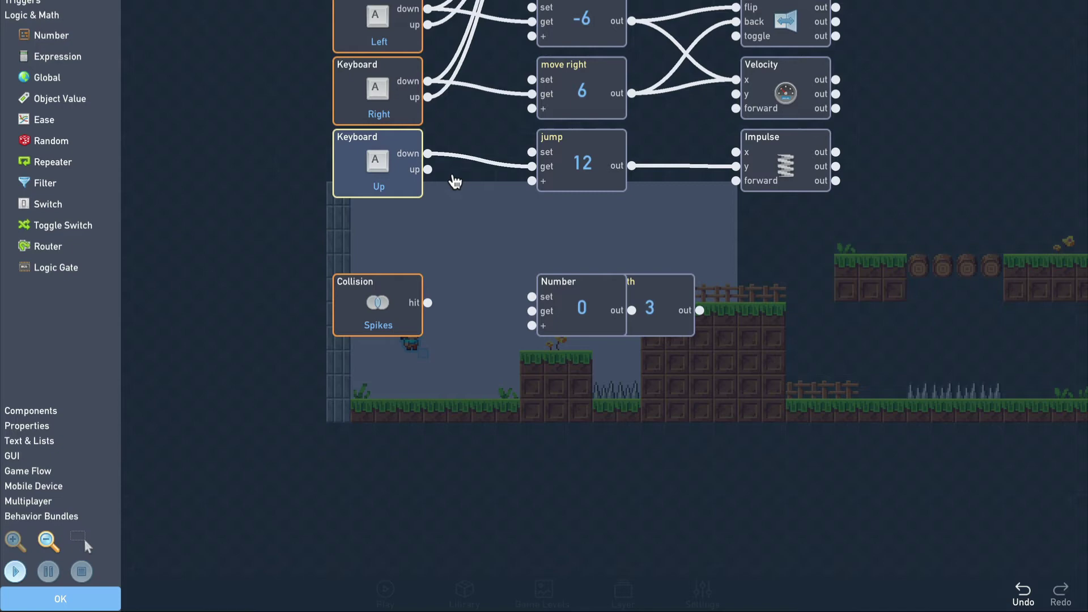
drag(575, 306, 507, 306)
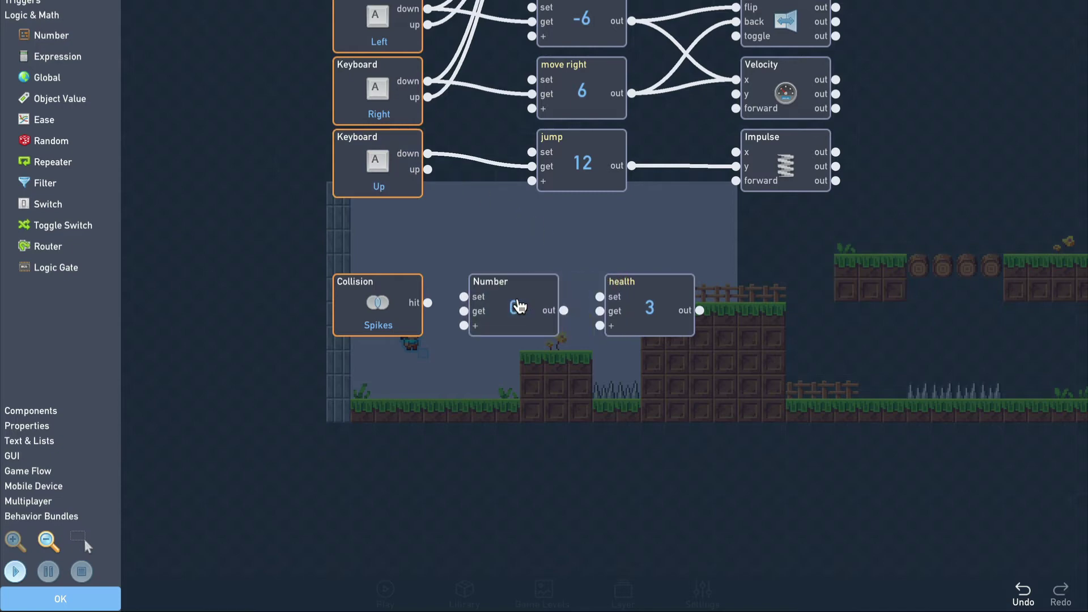
click(516, 306)
text(damage)
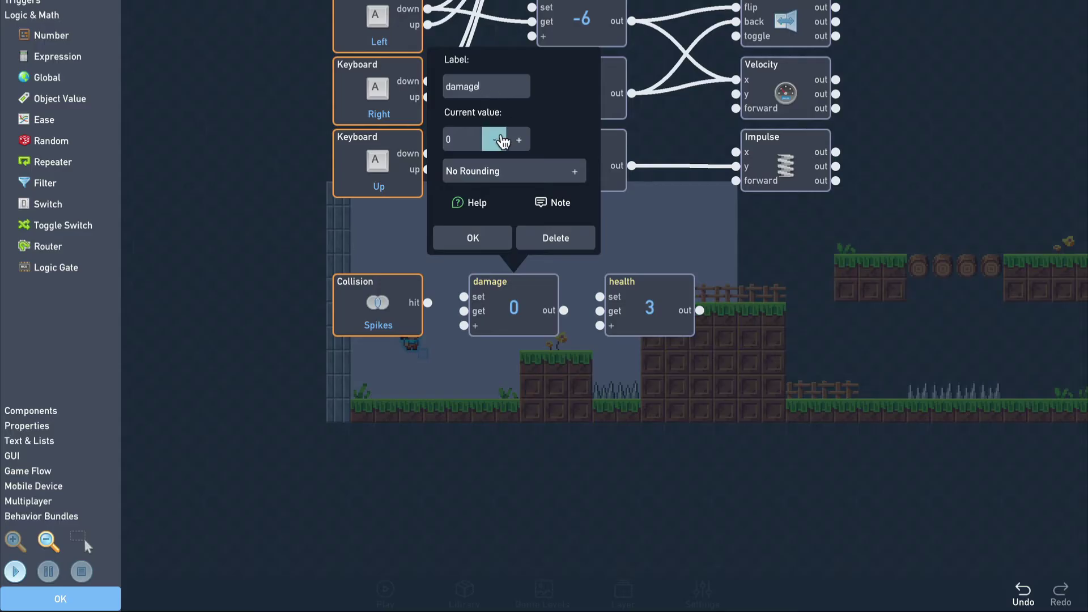
click(495, 139)
click(494, 239)
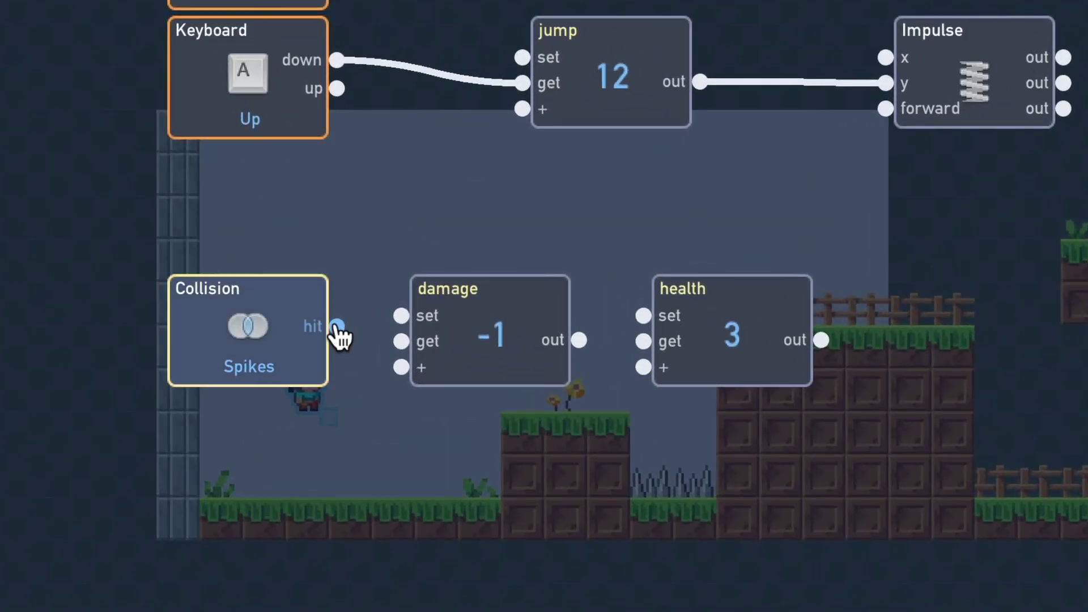
Wire the Spikes collision hit into damage, and damage's output into health's add input
drag(337, 327, 402, 341)
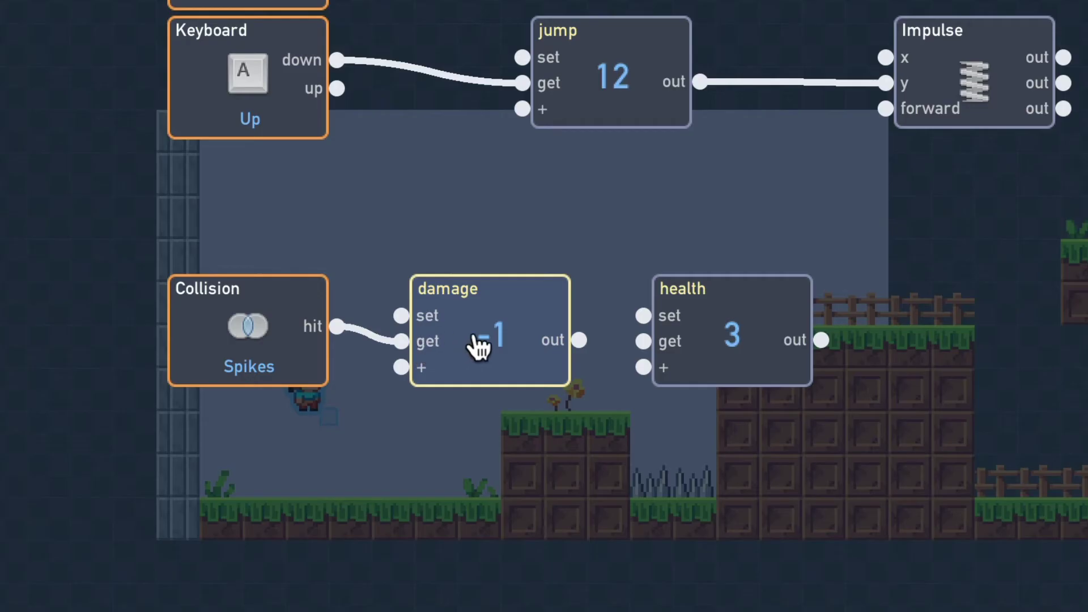
drag(578, 340, 643, 367)
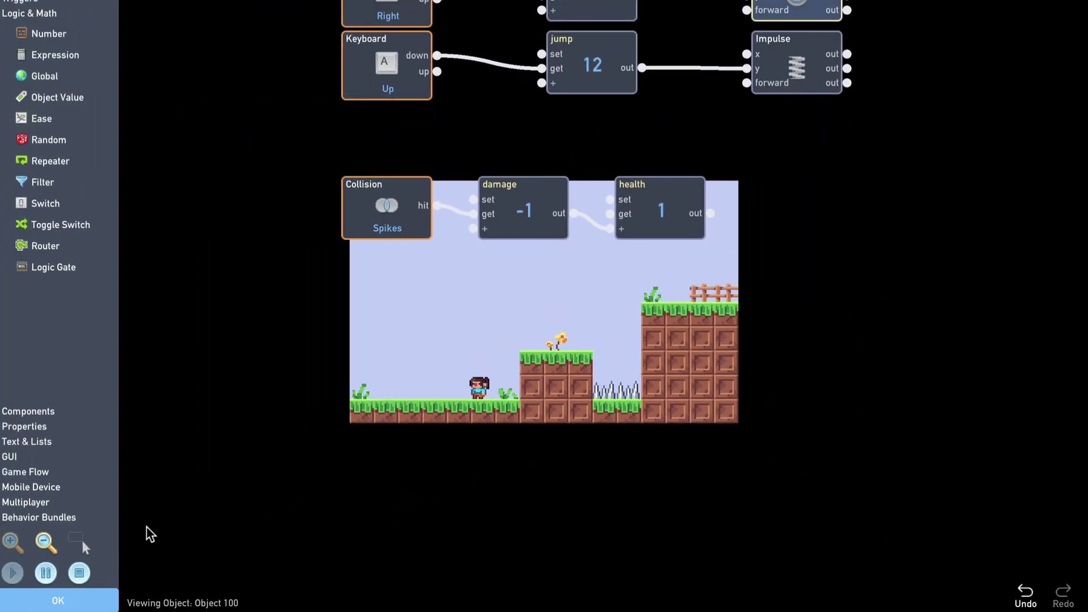
click(84, 571)
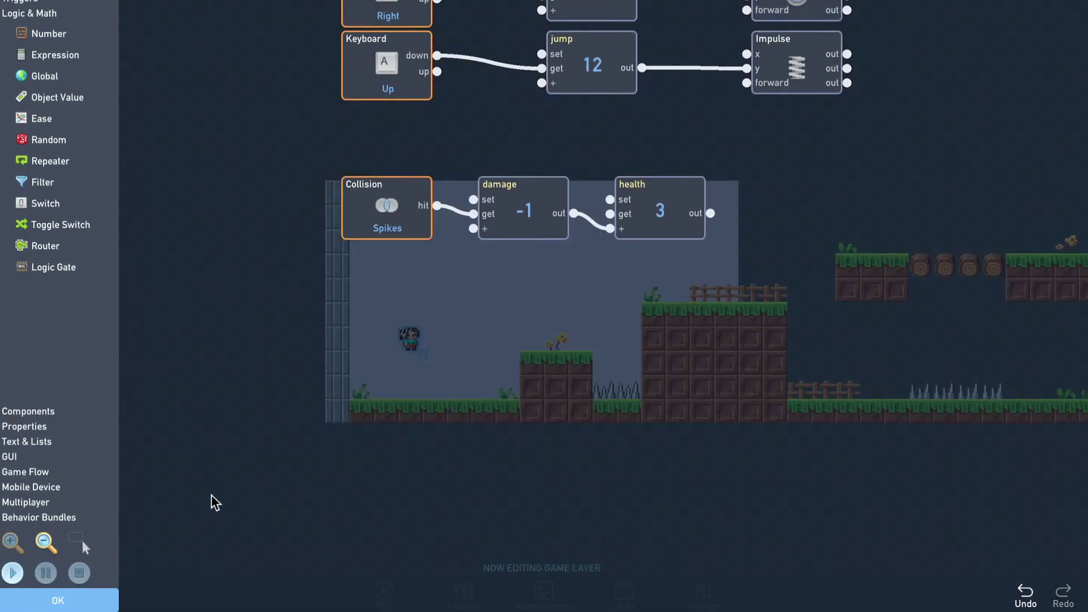
Add a Label block beside health with its text set to 3
click(27, 456)
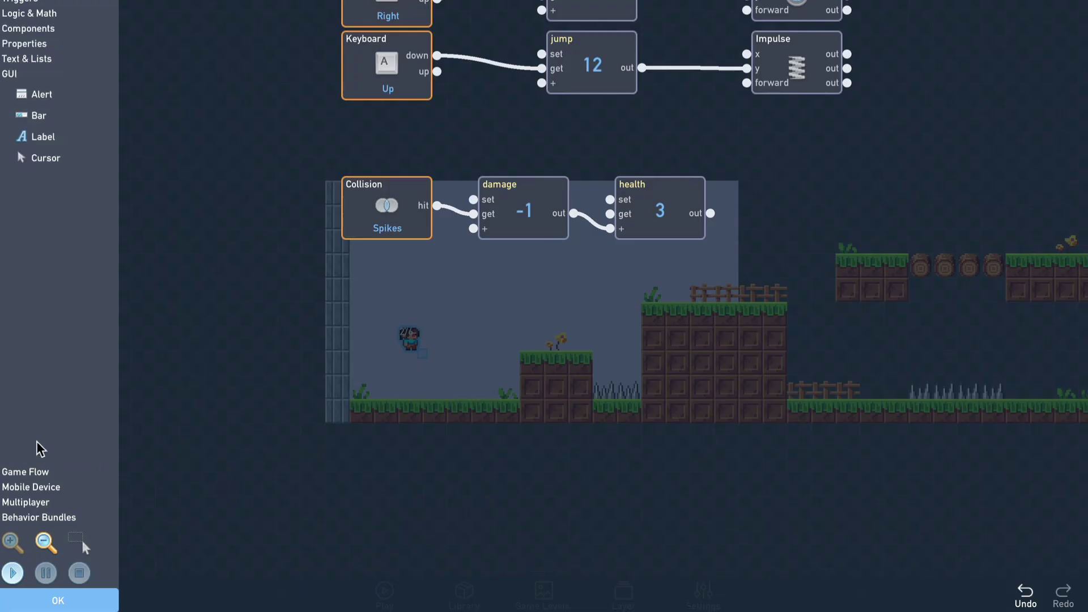
click(41, 137)
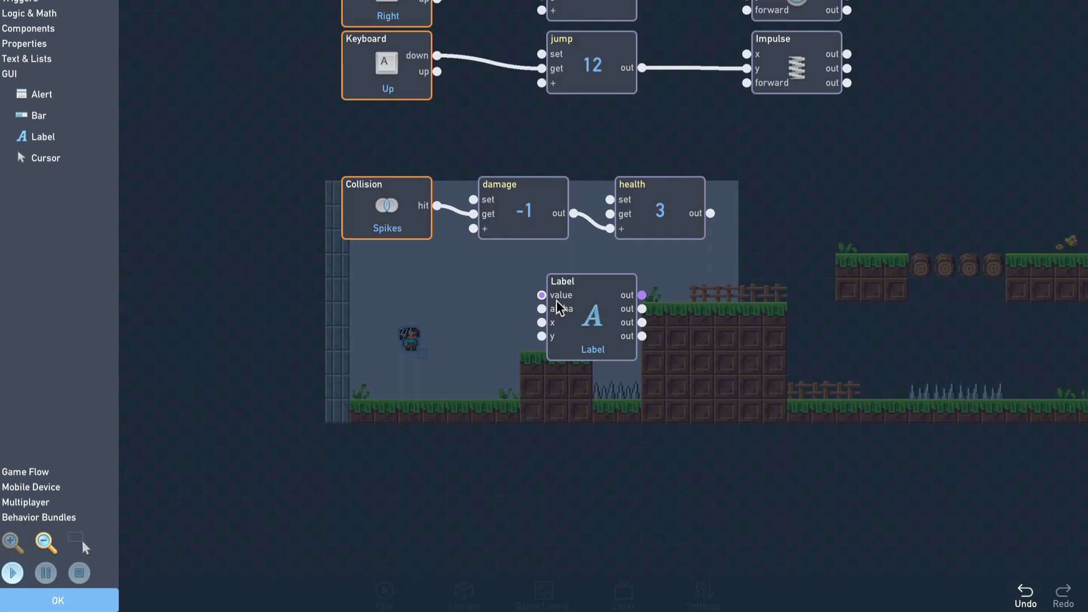
mouse_move(590, 316)
mouse_down()
mouse_move(740, 255)
mouse_move(792, 210)
mouse_up()
click(796, 218)
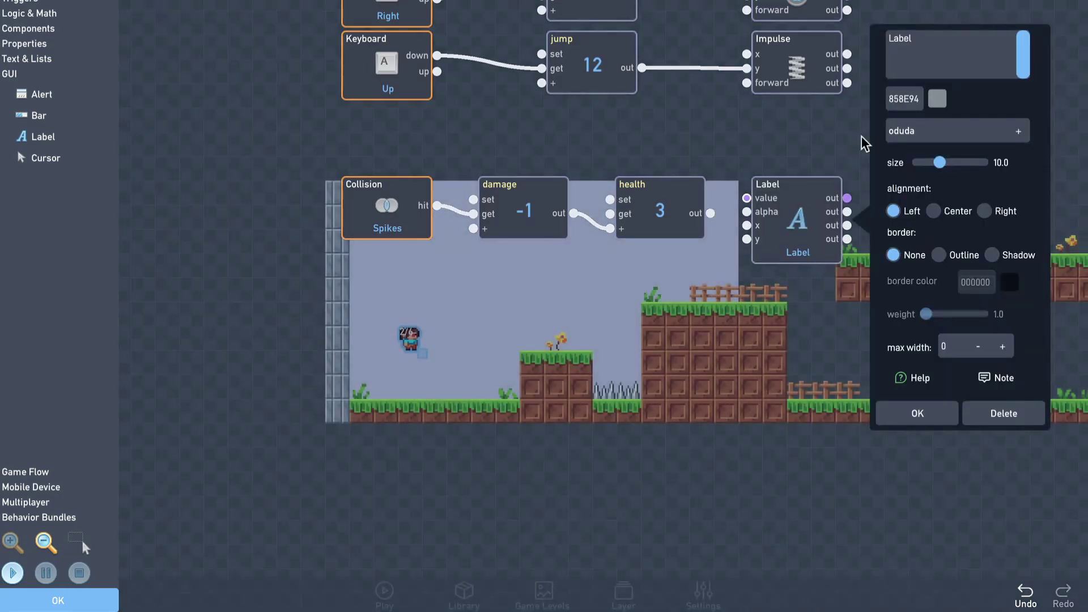
drag(929, 38, 894, 40)
text(3)
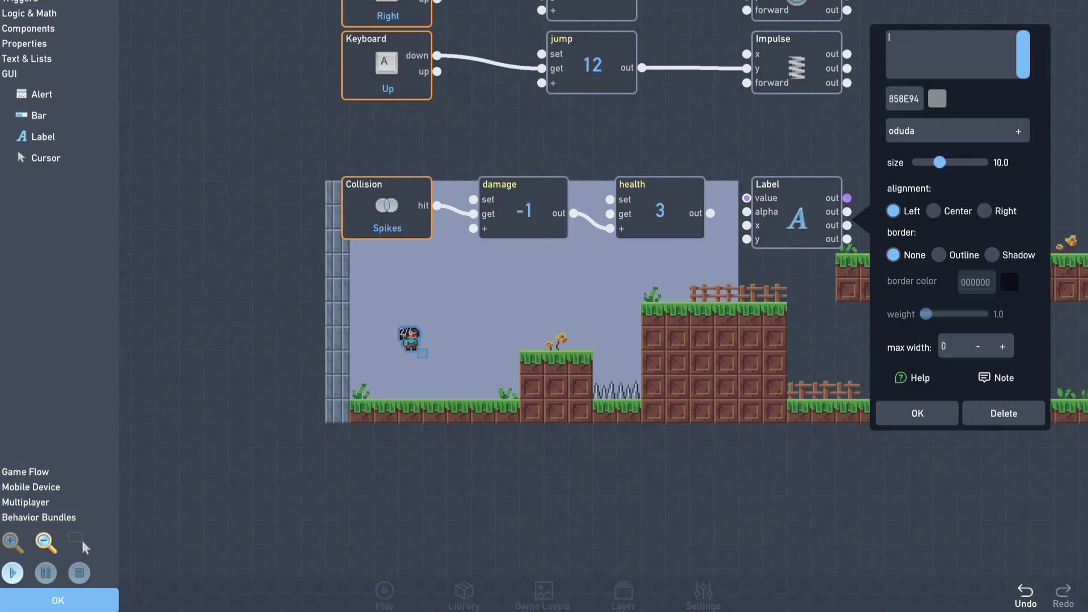
Style the 3 label green (069251) in the typewriter2 font
click(938, 99)
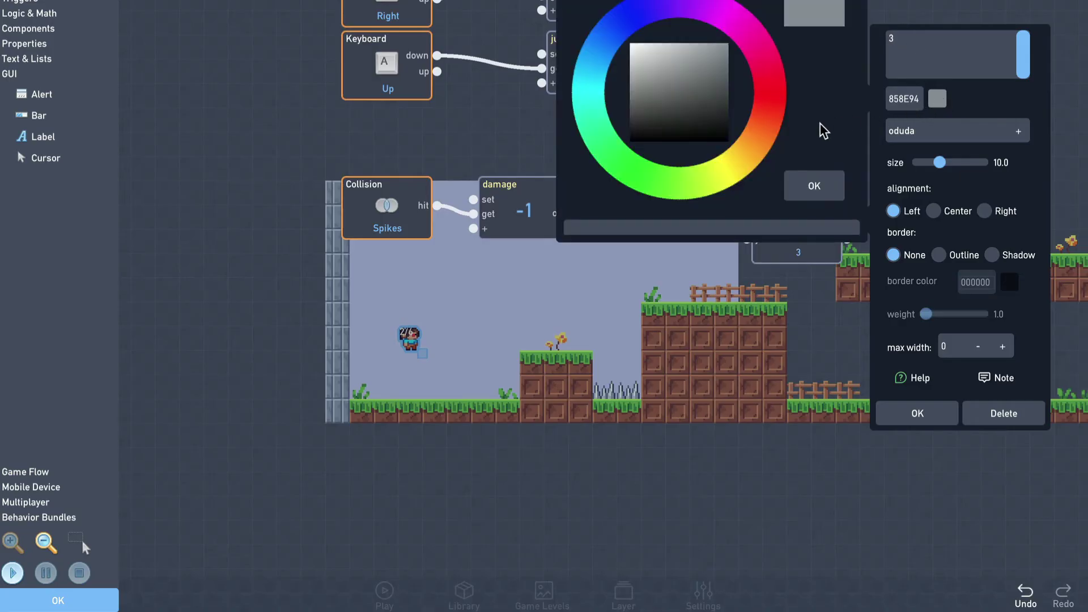
click(605, 153)
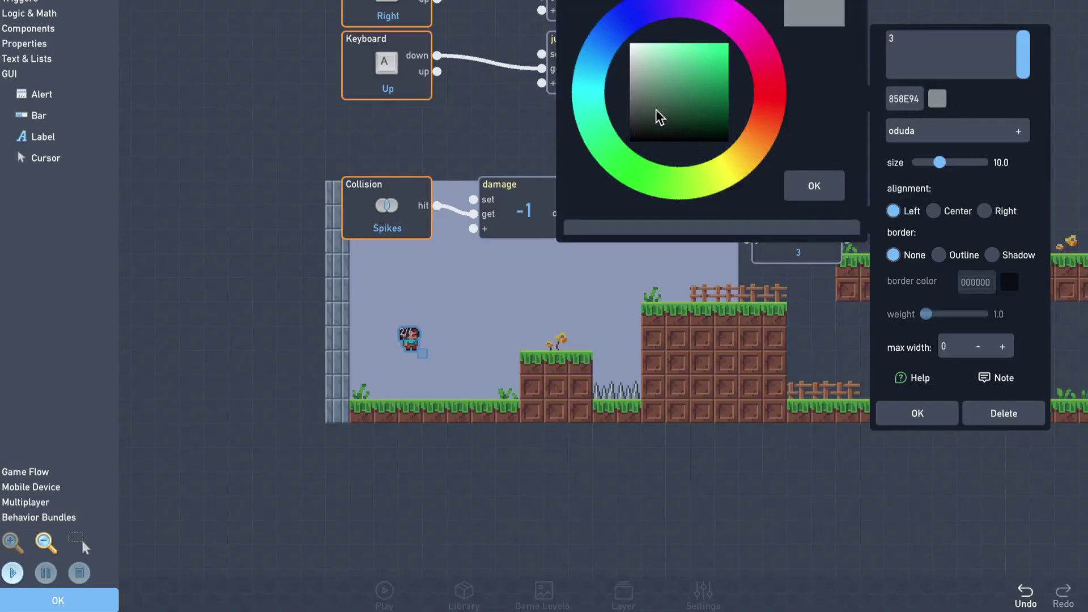
click(726, 91)
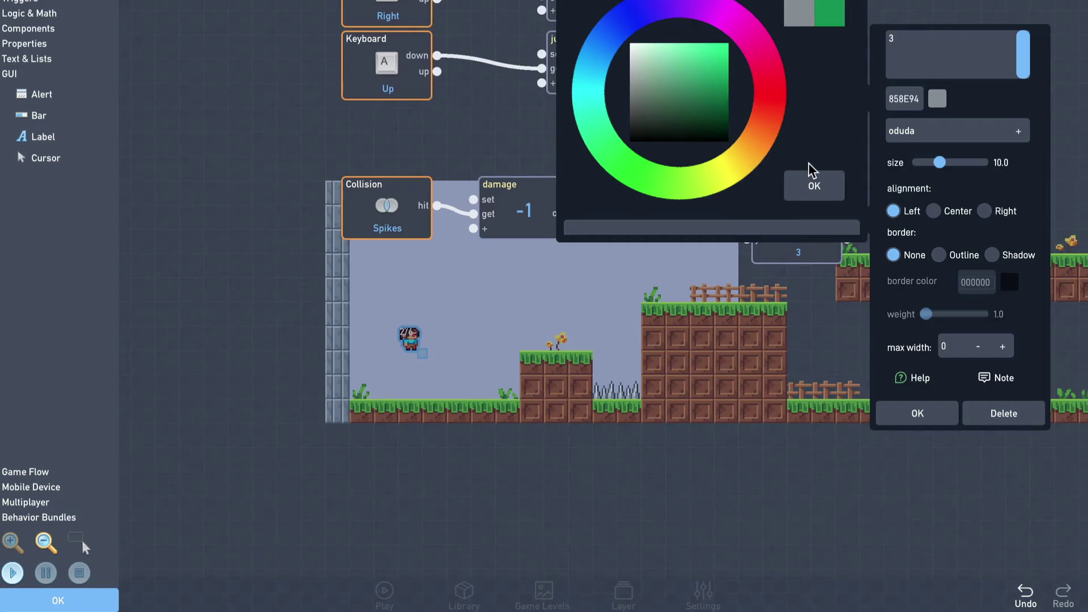
click(814, 186)
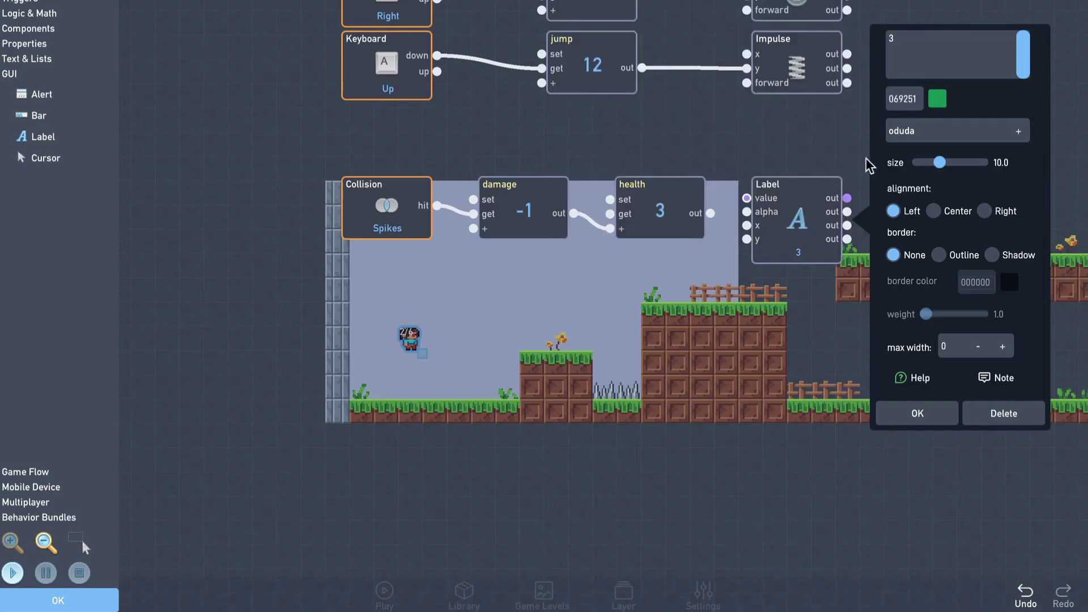
click(915, 139)
scroll(930, 226, down, 5)
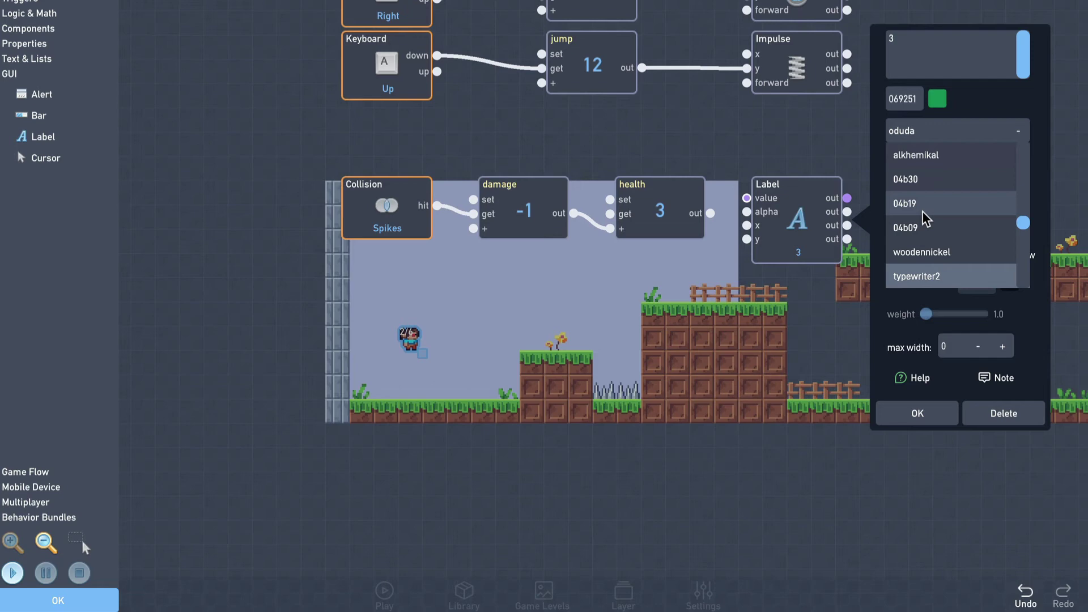
click(934, 276)
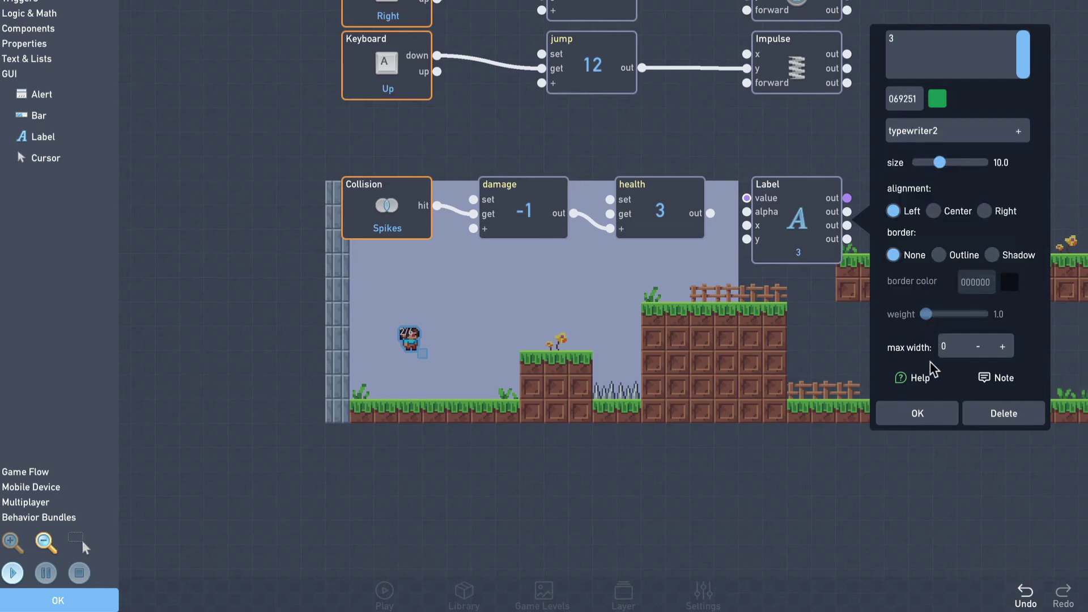
click(925, 414)
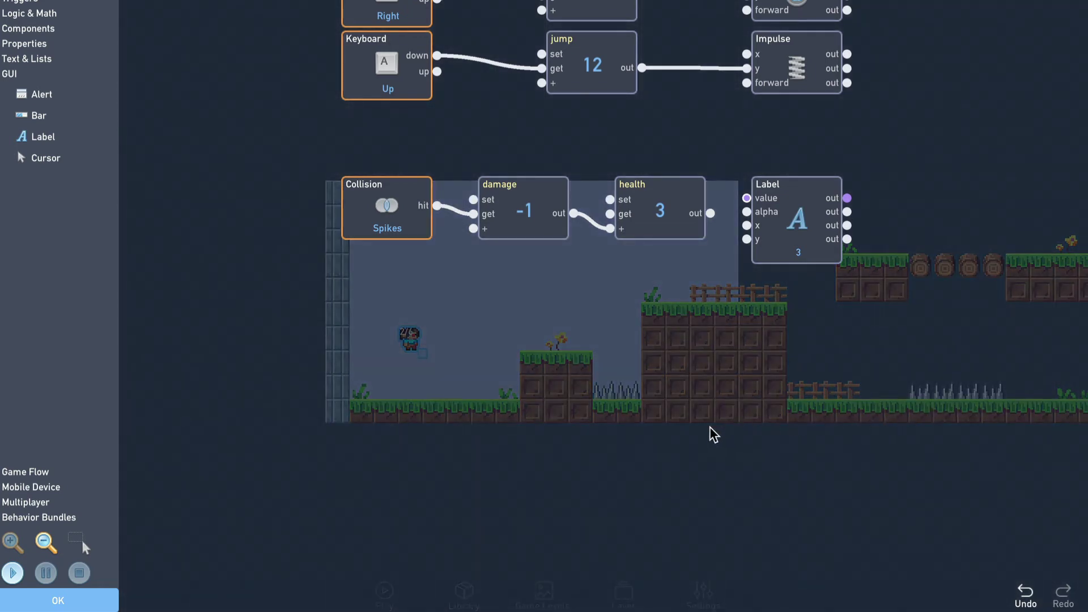
Add a second Label block beside the first with the text Health
click(62, 143)
drag(584, 309, 926, 213)
click(927, 212)
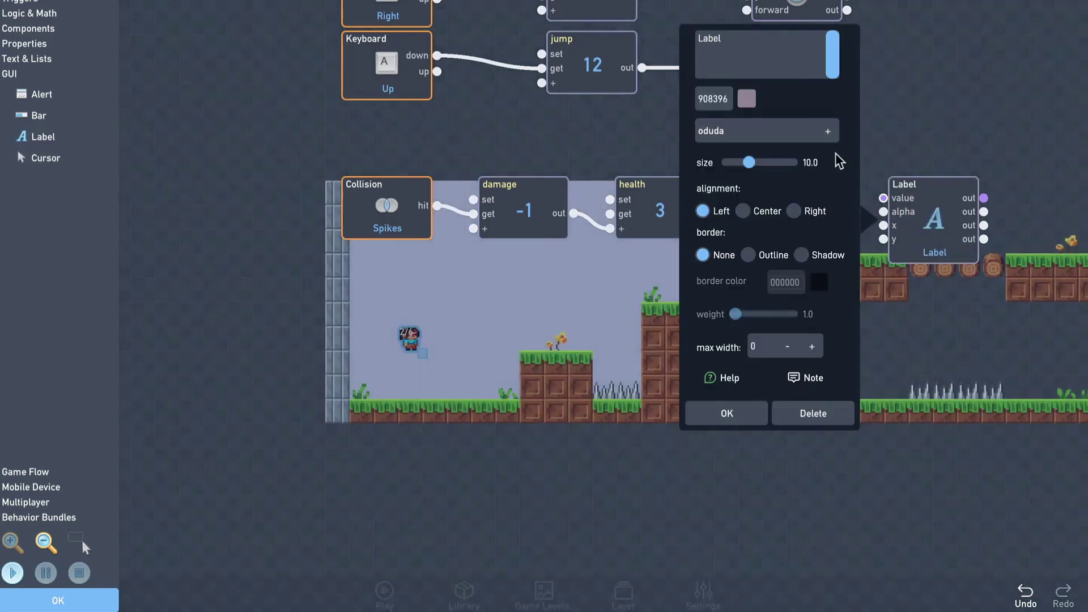
double_click(724, 44)
text(Health)
Colour the Health label green (098A54) and set its font to typewriter2
click(746, 99)
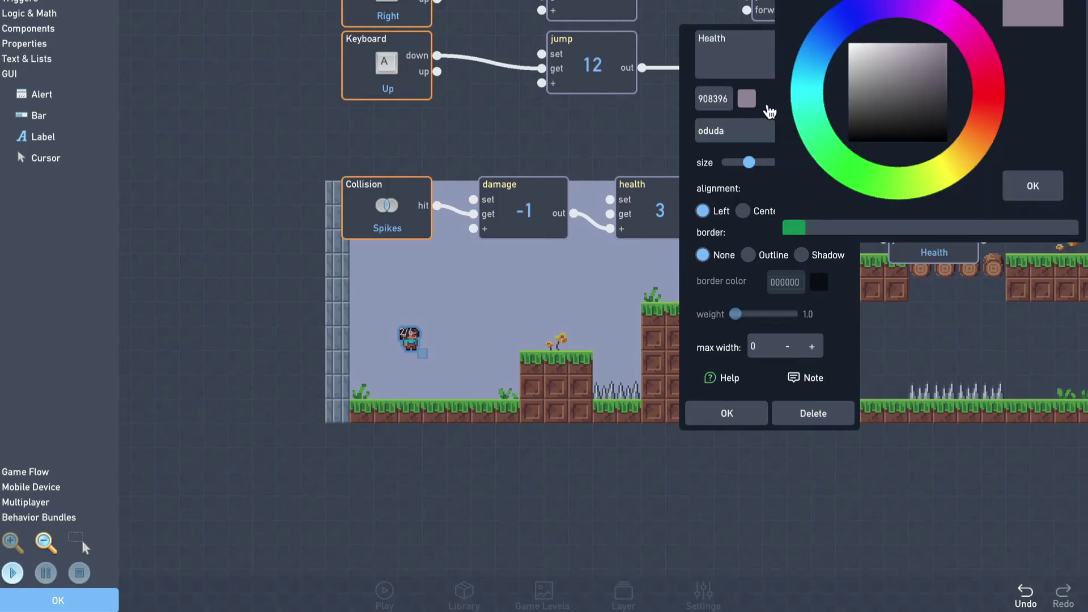
click(824, 144)
click(946, 101)
click(1037, 185)
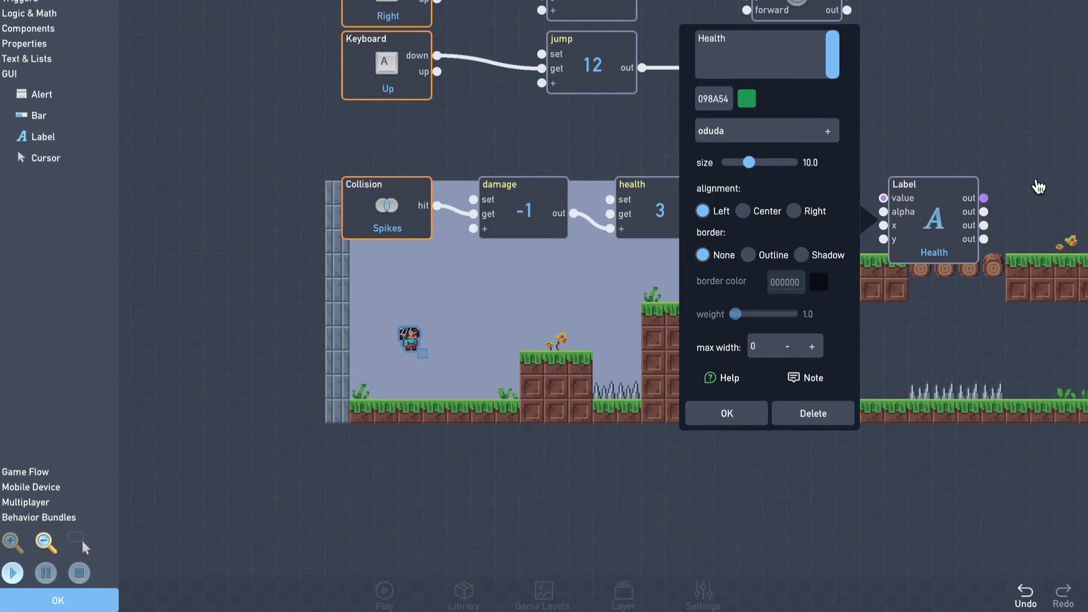
click(826, 130)
scroll(806, 146, down, 5)
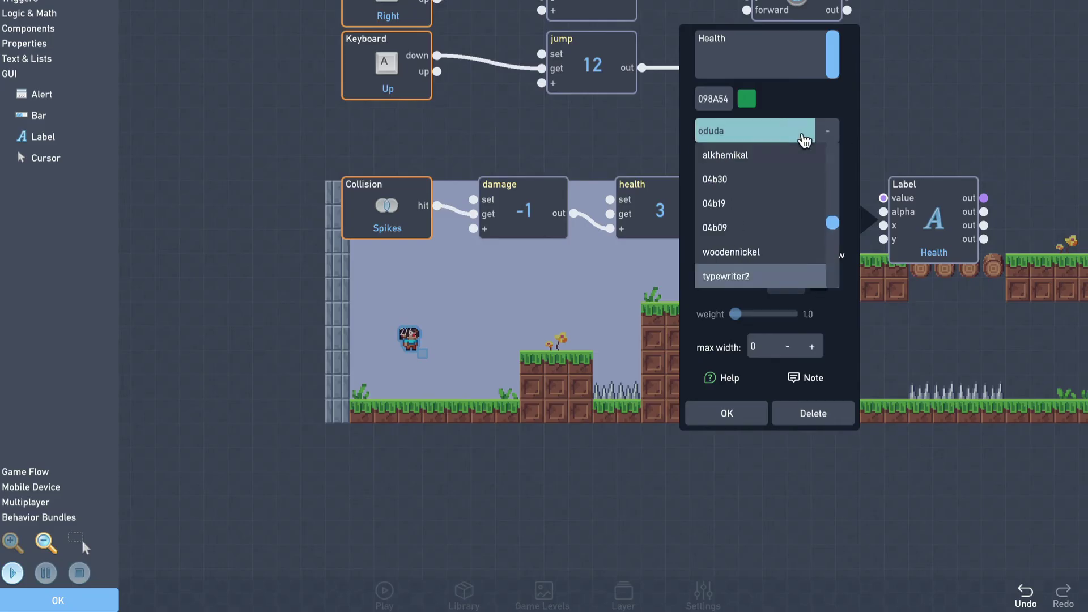
click(782, 278)
Confirm the Health label, wire health's output into the 3 label, and close the behaviour editor
click(757, 417)
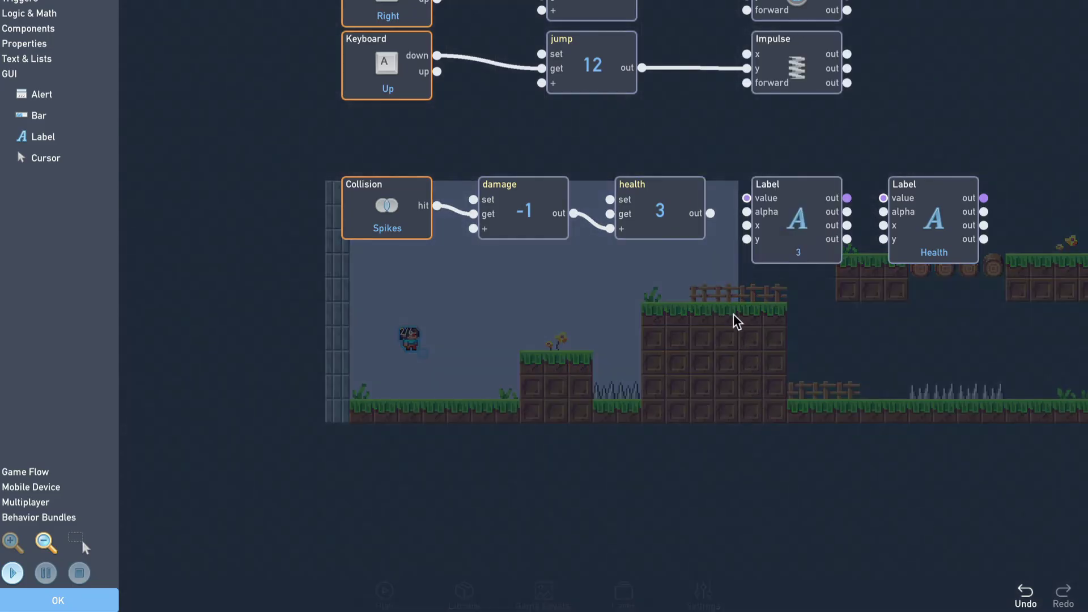
click(712, 215)
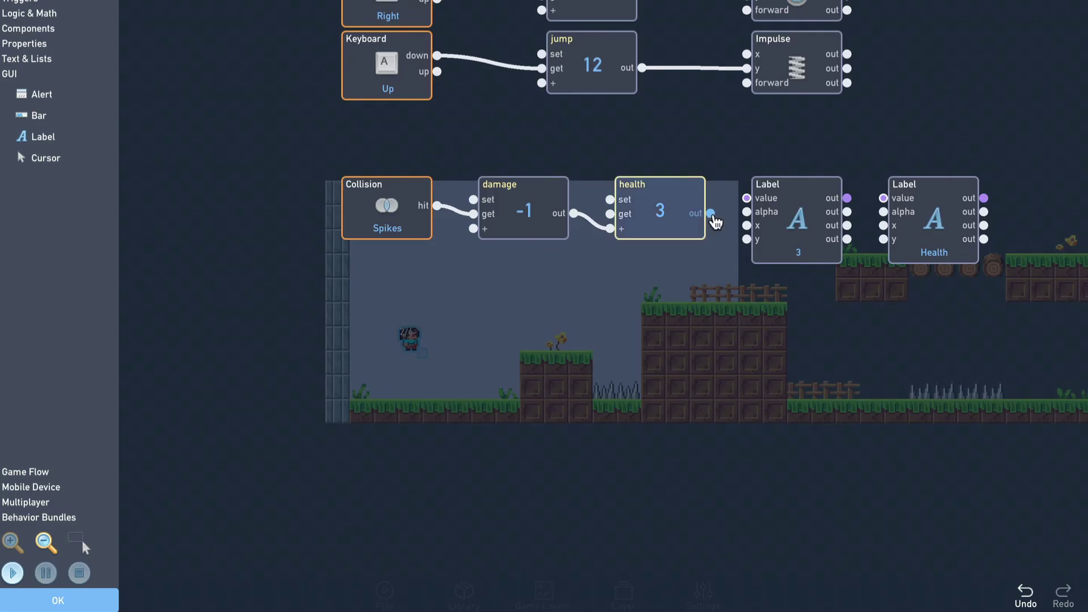
click(746, 197)
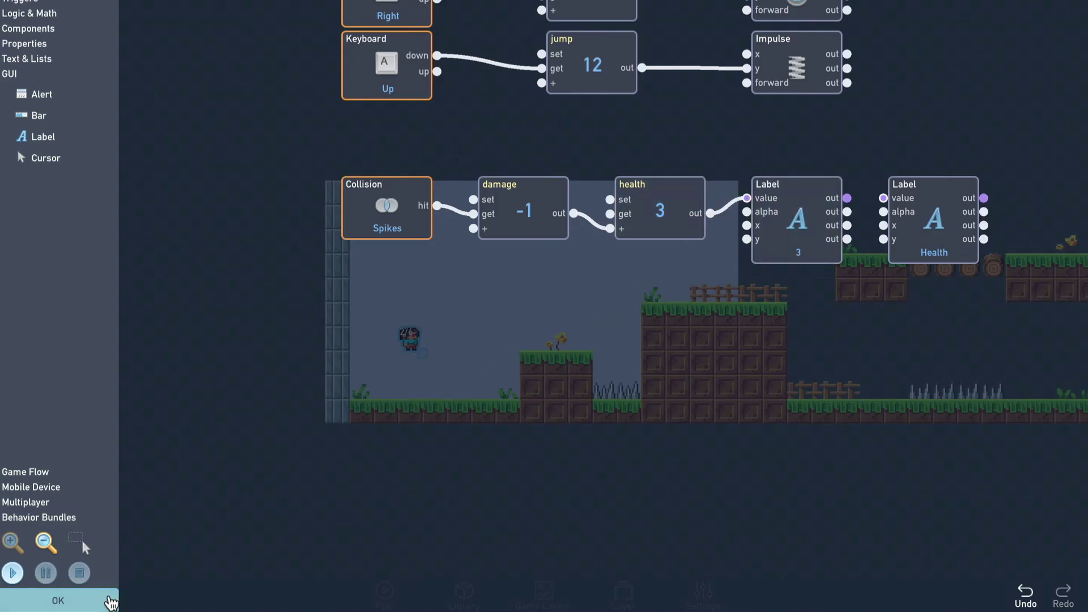
click(113, 596)
Return to the level and move the health display onto the Health text row
click(462, 491)
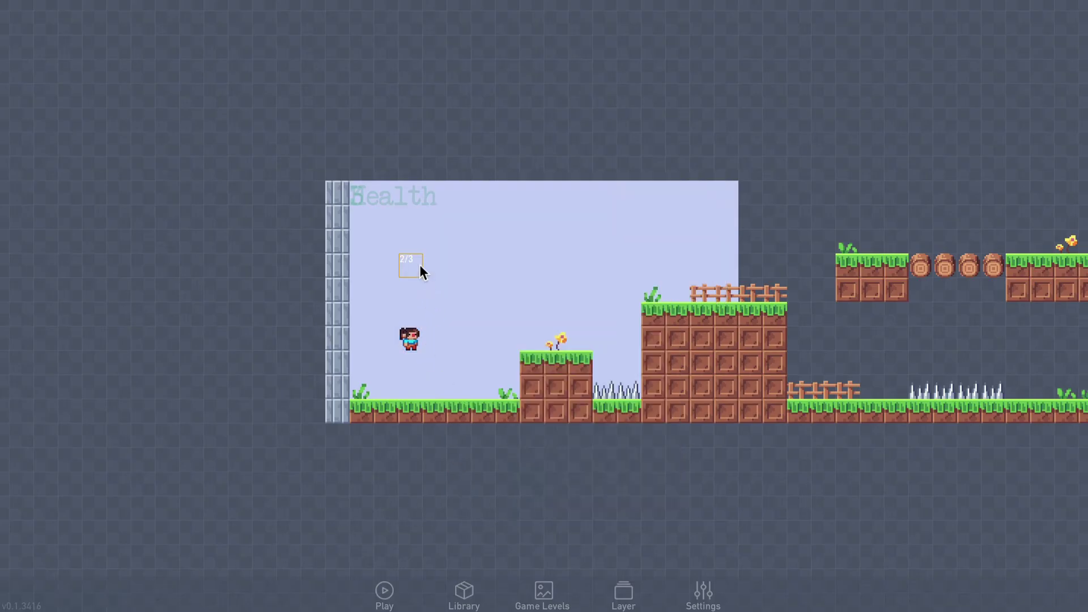
drag(401, 213, 361, 199)
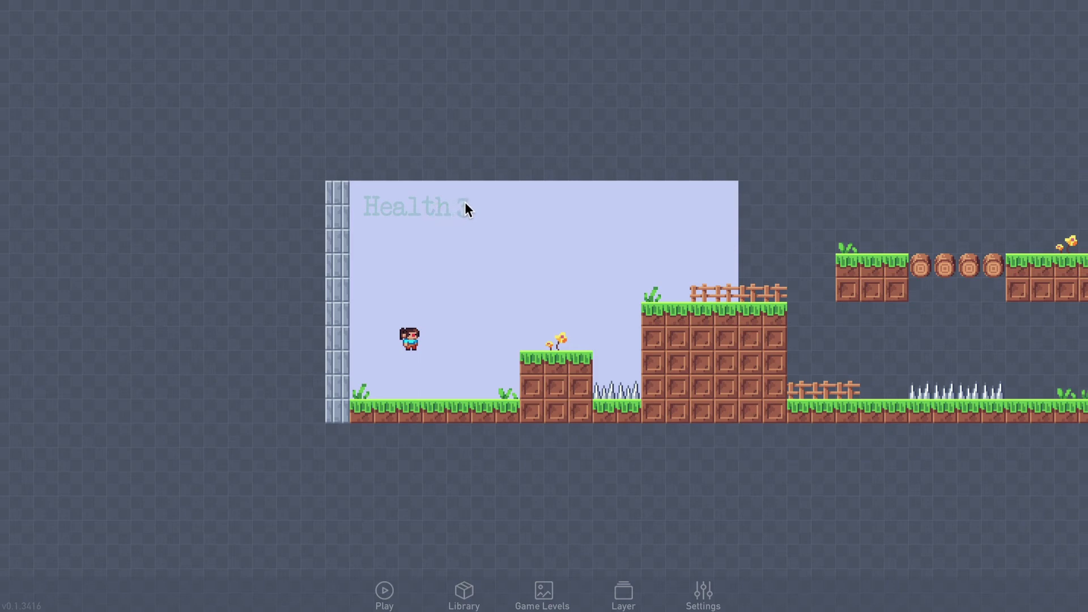
mouse_move(465, 204)
mouse_down()
mouse_move(460, 404)
mouse_move(392, 579)
mouse_up()
Play the level and run into the spikes until Health drops from 3 to 0 without restarting
click(387, 588)
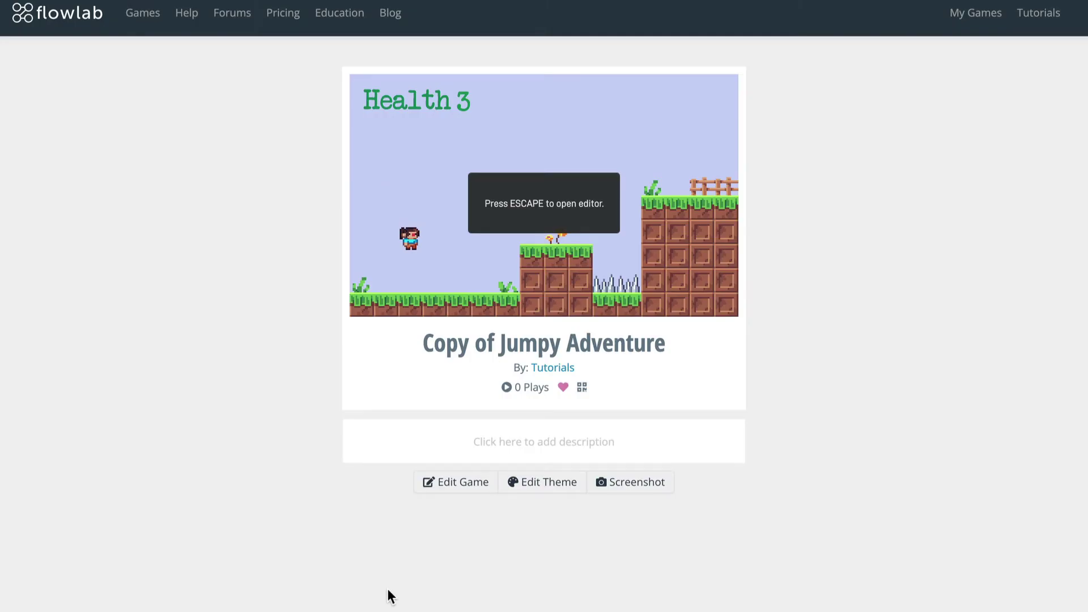
key(Right)
key(Up)
key(Right)
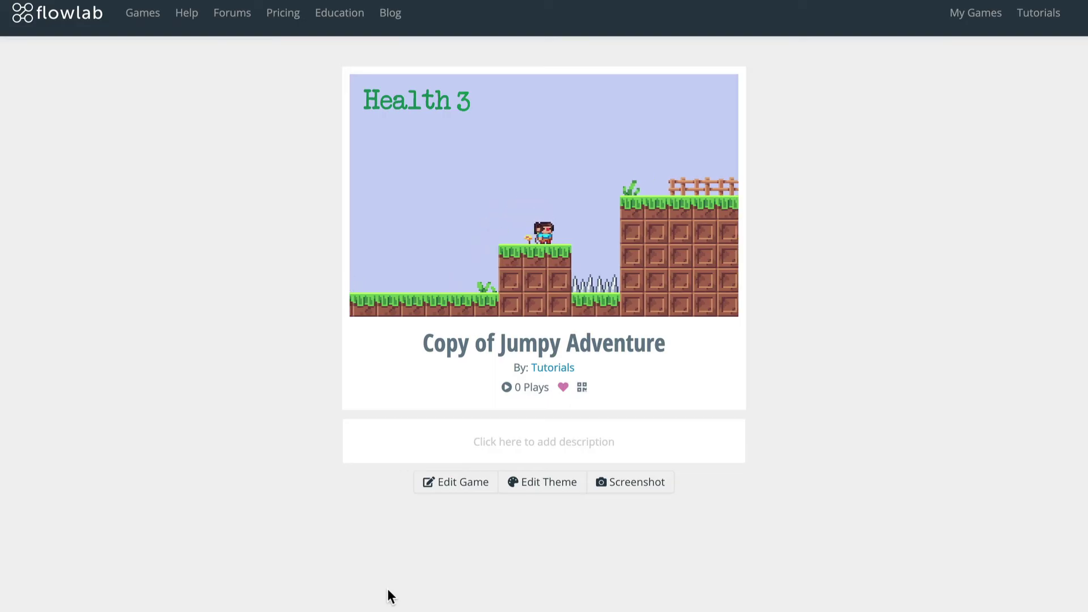
key(Up)
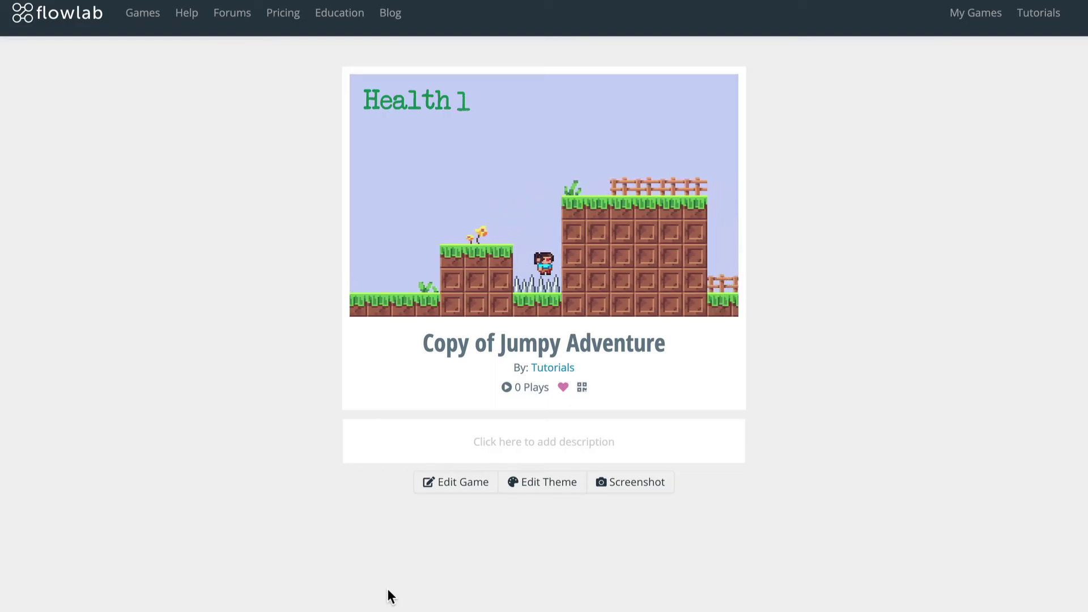
key(Left)
key(Right)
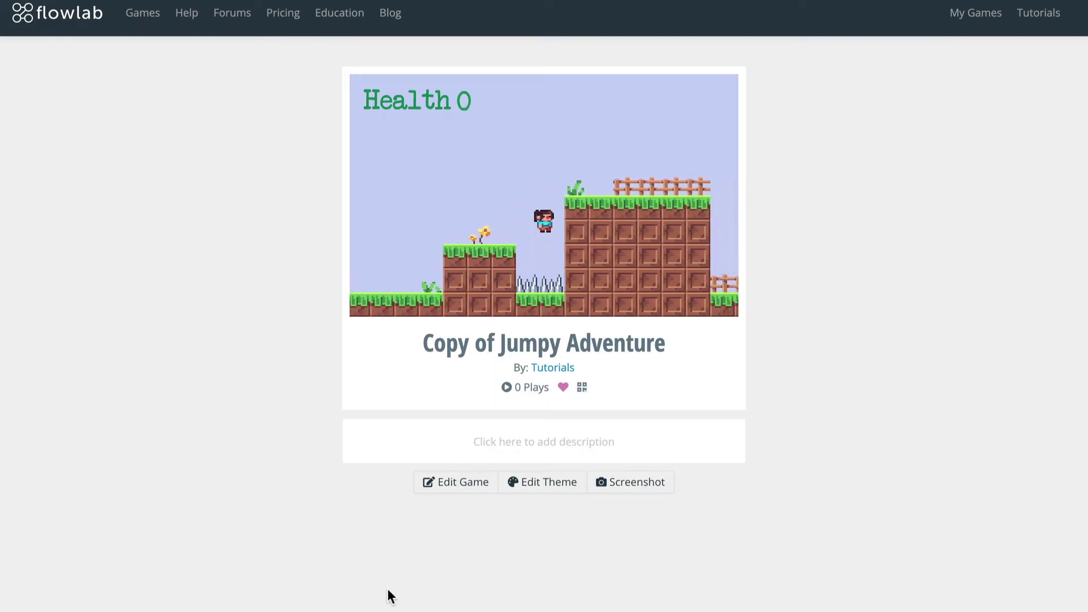
key(Left)
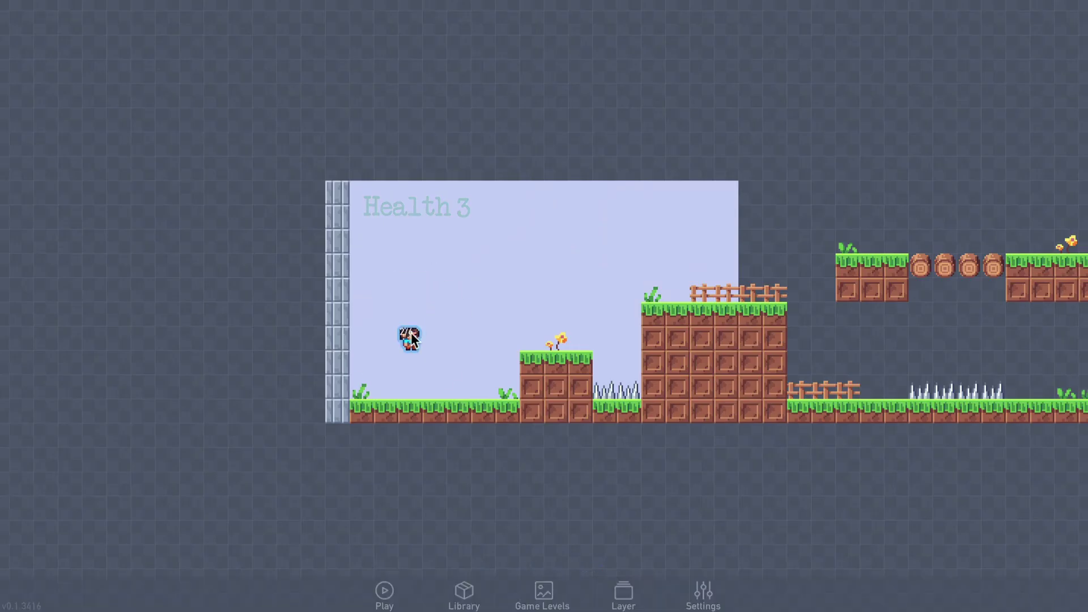
Open the player character's behavior graph, showing the spike collision and health blocks
click(411, 333)
click(422, 323)
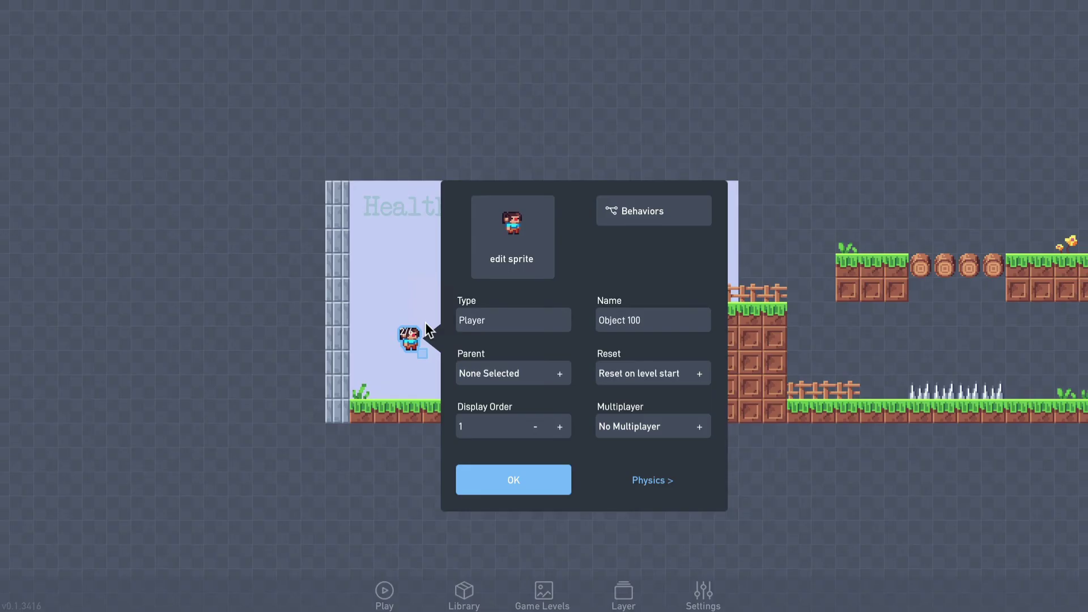
click(628, 222)
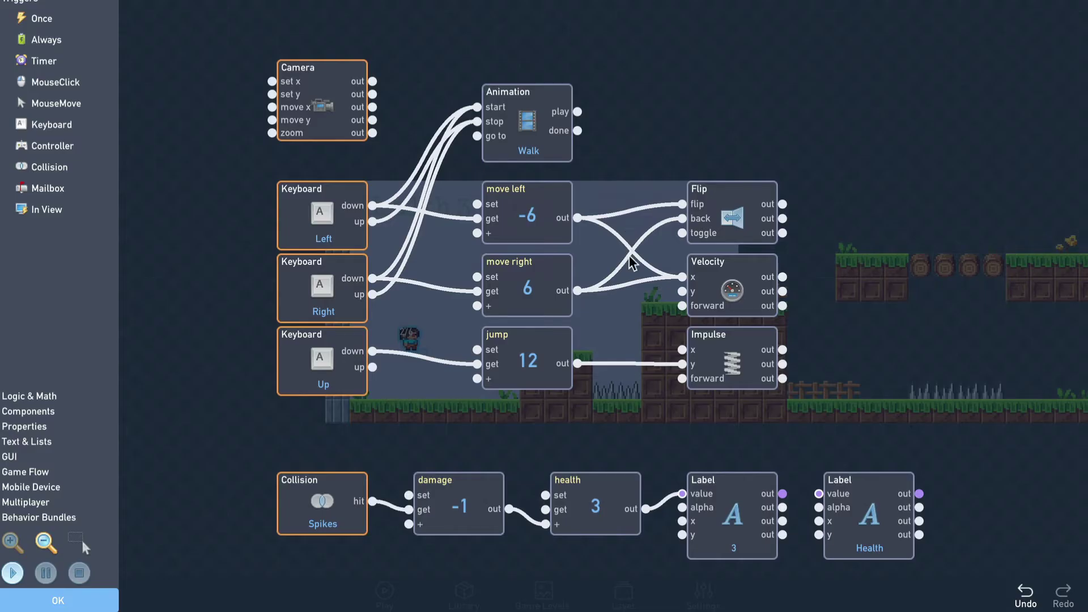
drag(634, 436, 604, 124)
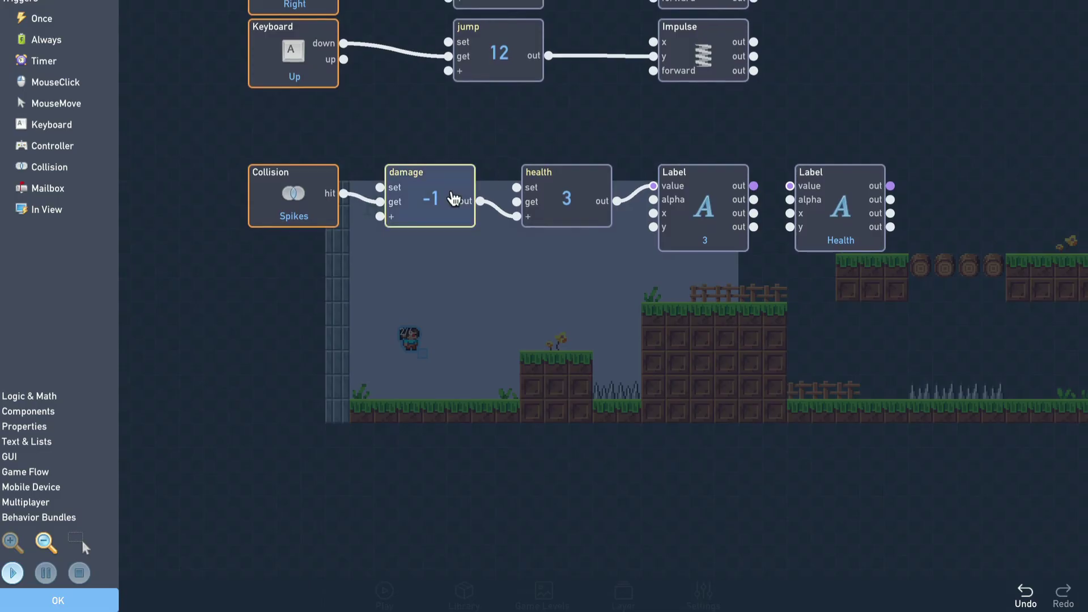
Add a Filter block fed by the health output, set to 'less than 1'
click(57, 395)
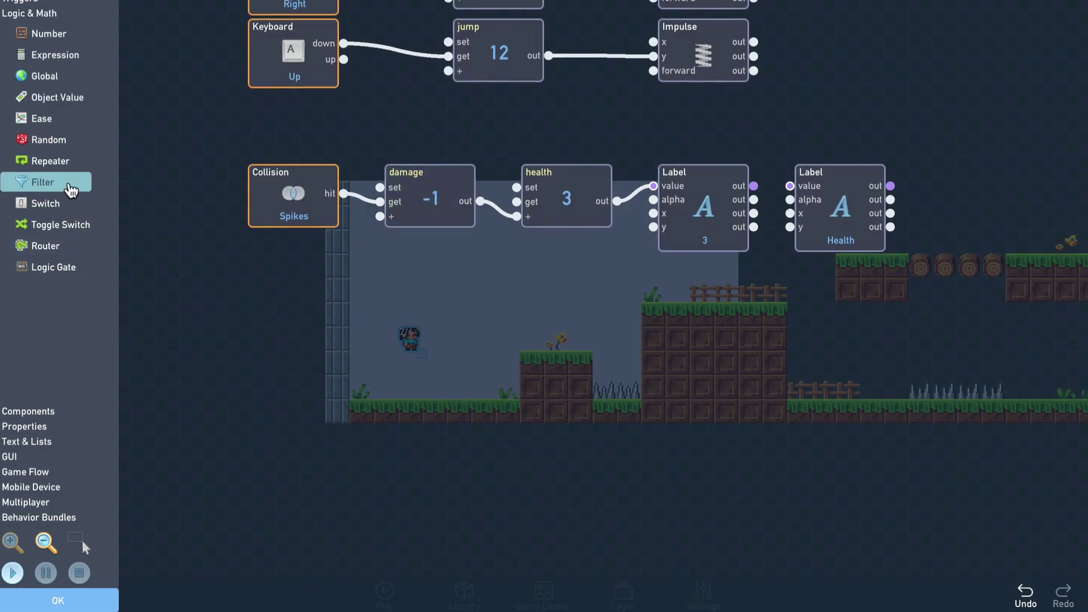
click(68, 182)
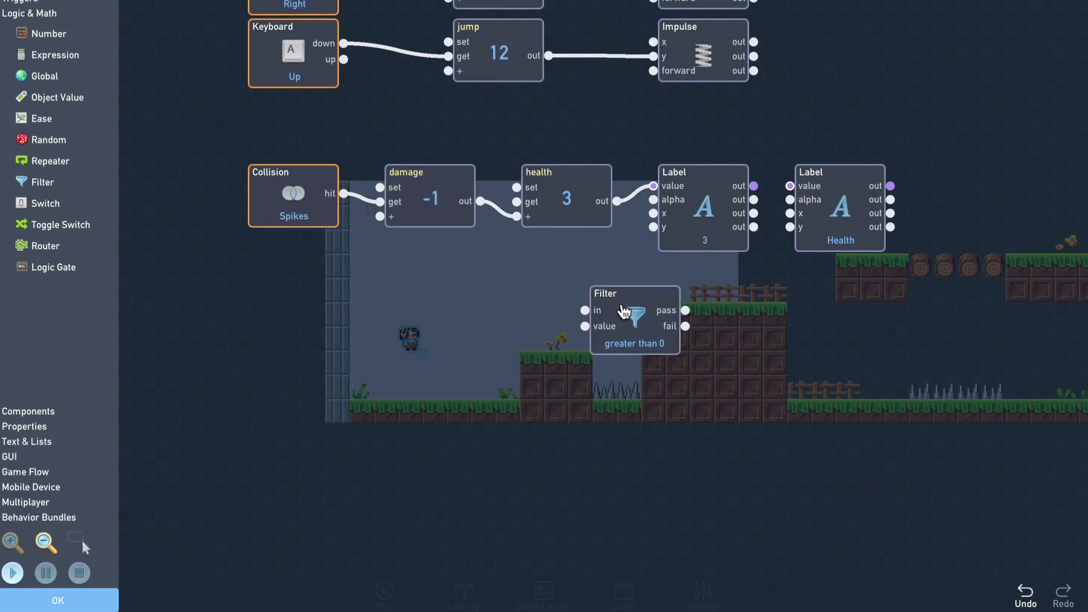
drag(623, 311, 703, 297)
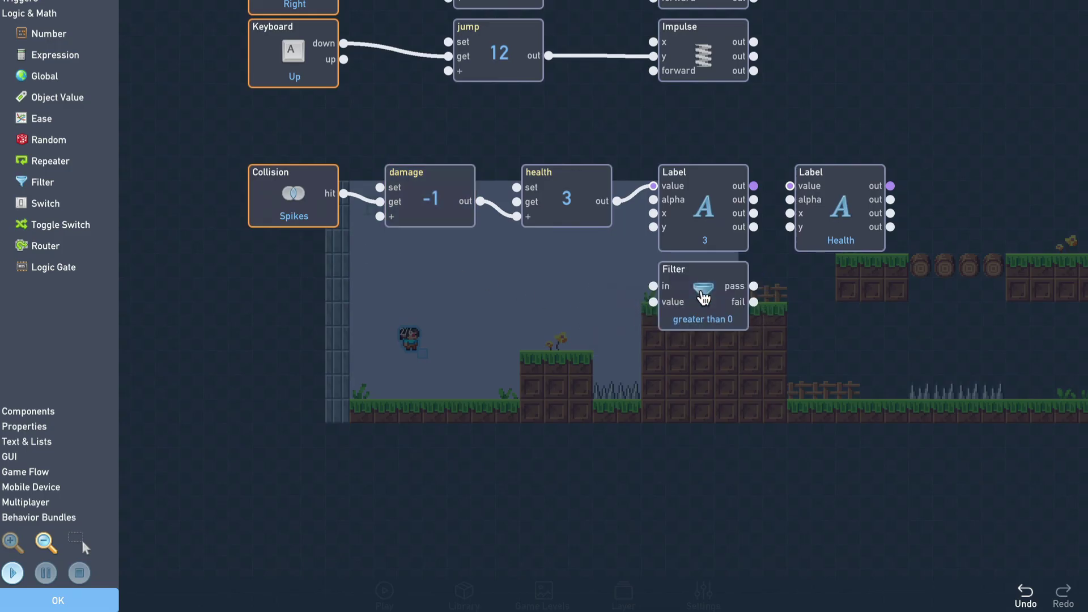
drag(618, 202, 654, 287)
click(700, 295)
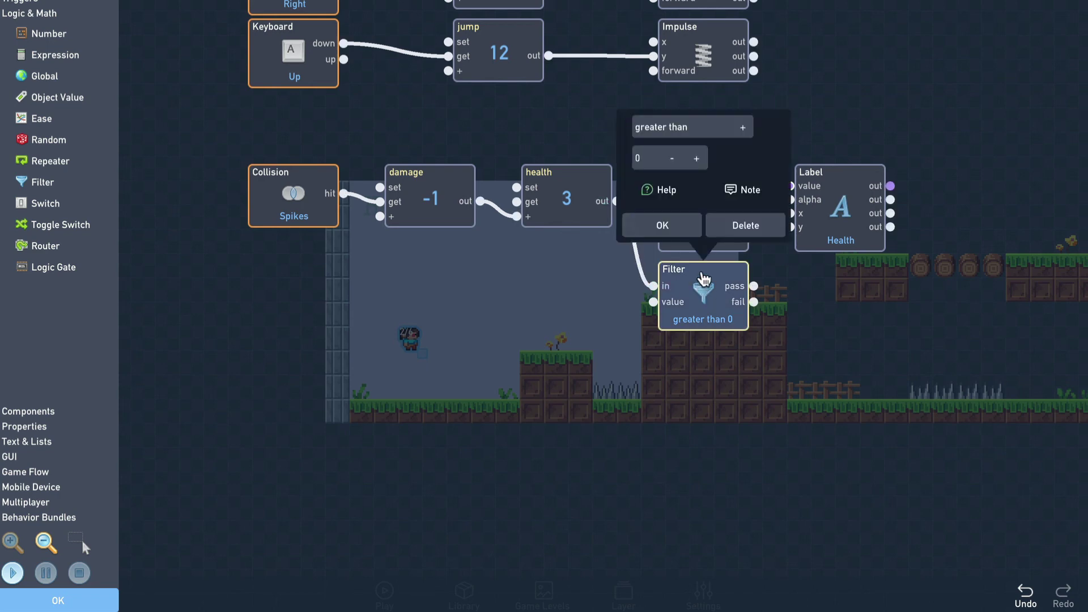
click(712, 134)
click(712, 146)
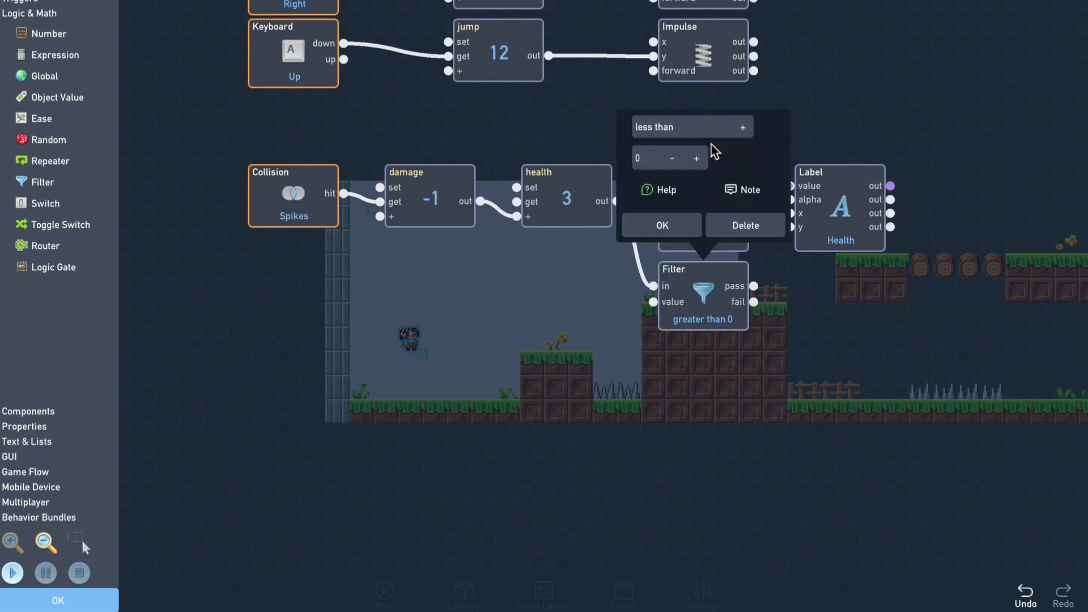
click(692, 225)
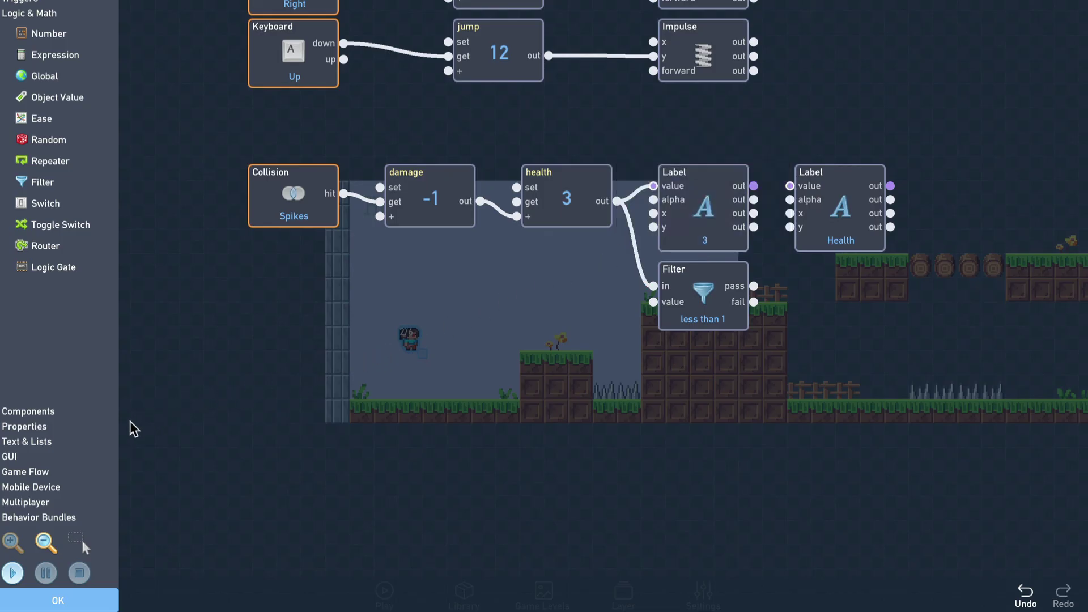
Add a Restart Game block beside the Filter and trigger it from the Filter's pass output
click(51, 472)
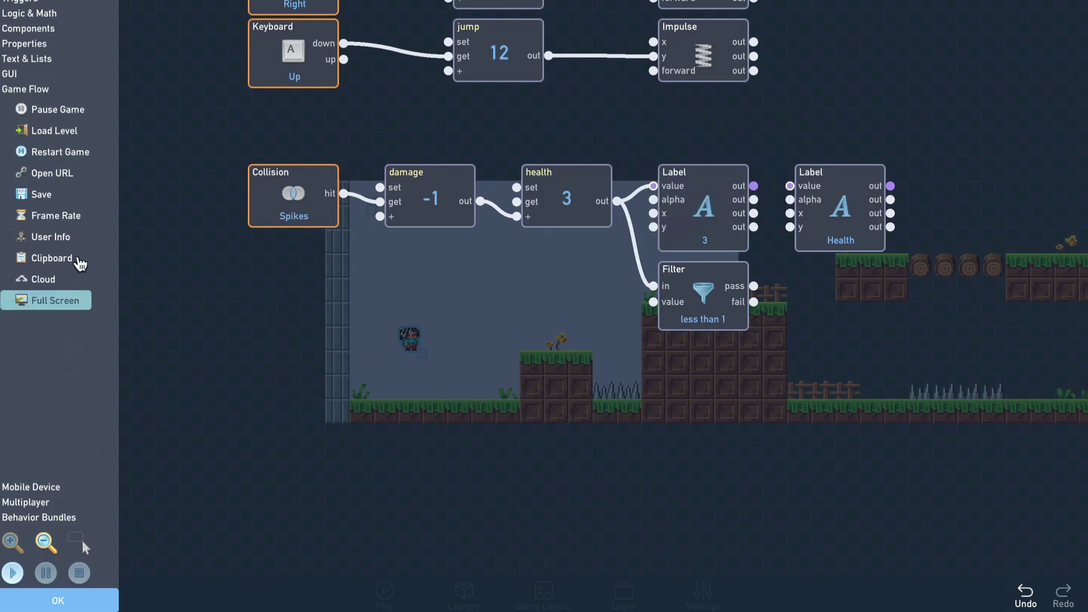
click(81, 153)
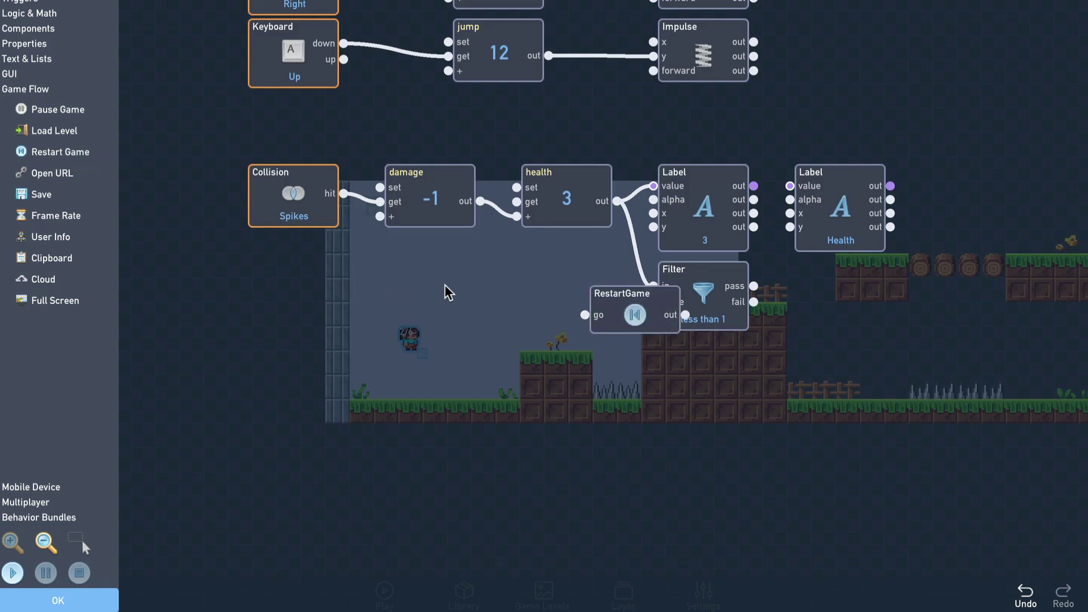
drag(668, 313, 835, 302)
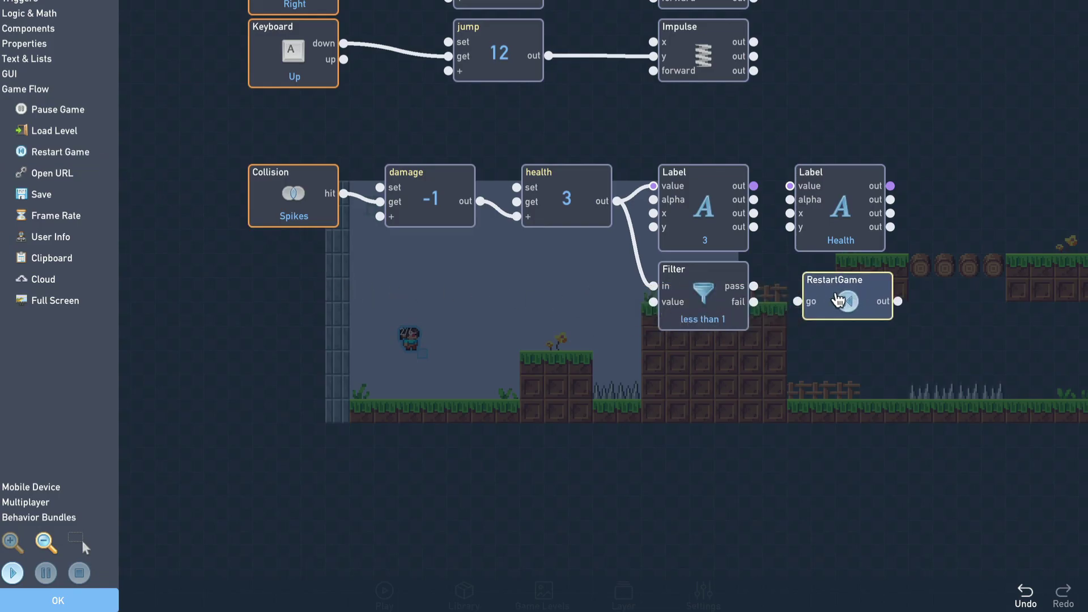
drag(753, 286, 847, 290)
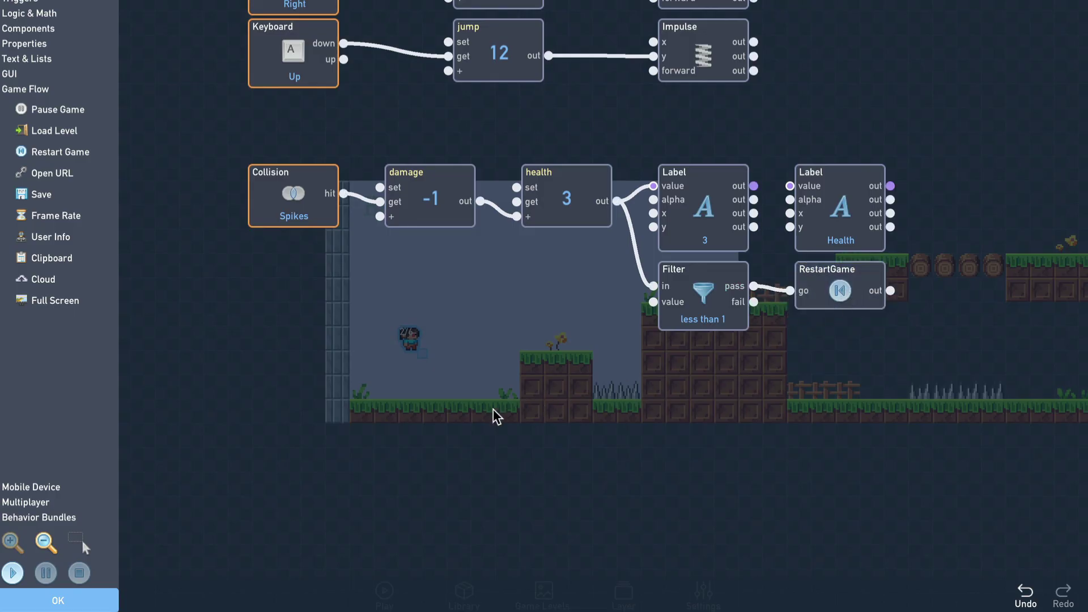
Keep the behavior changes, close the player's properties and start the game
click(104, 599)
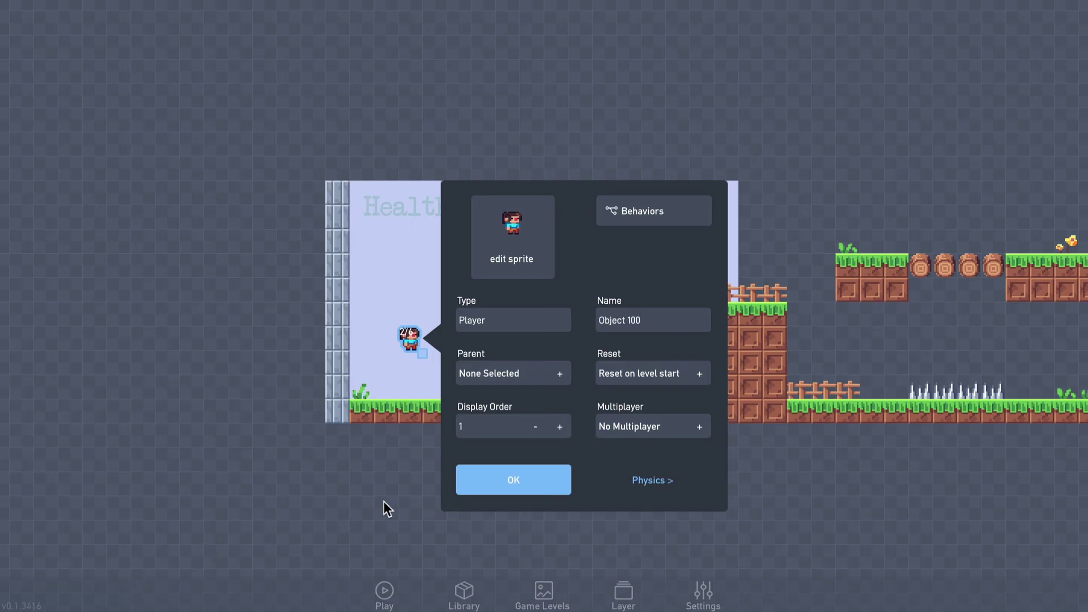
click(470, 492)
click(385, 589)
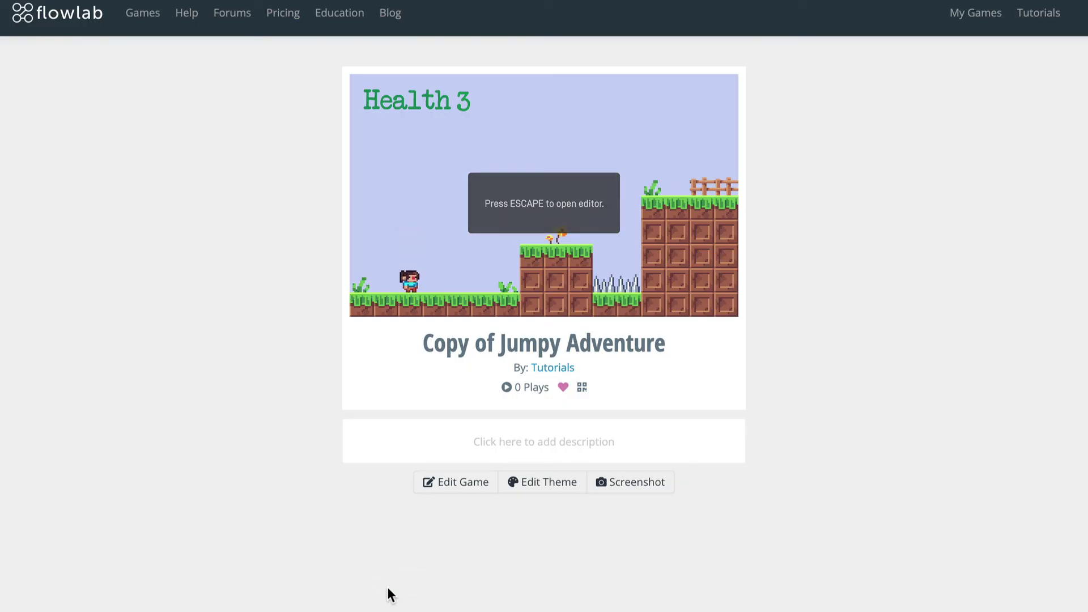
Hit the spikes until Health reaches 0, confirming the level restarts at Health 3
key(Right)
key(Up)
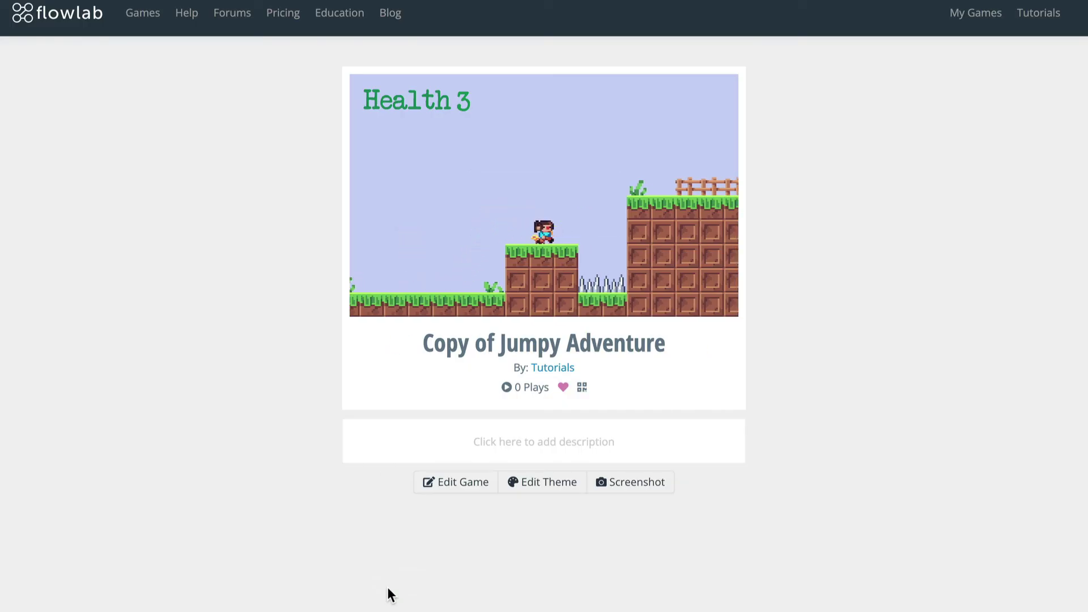
key(Up)
key(Right)
key(Up)
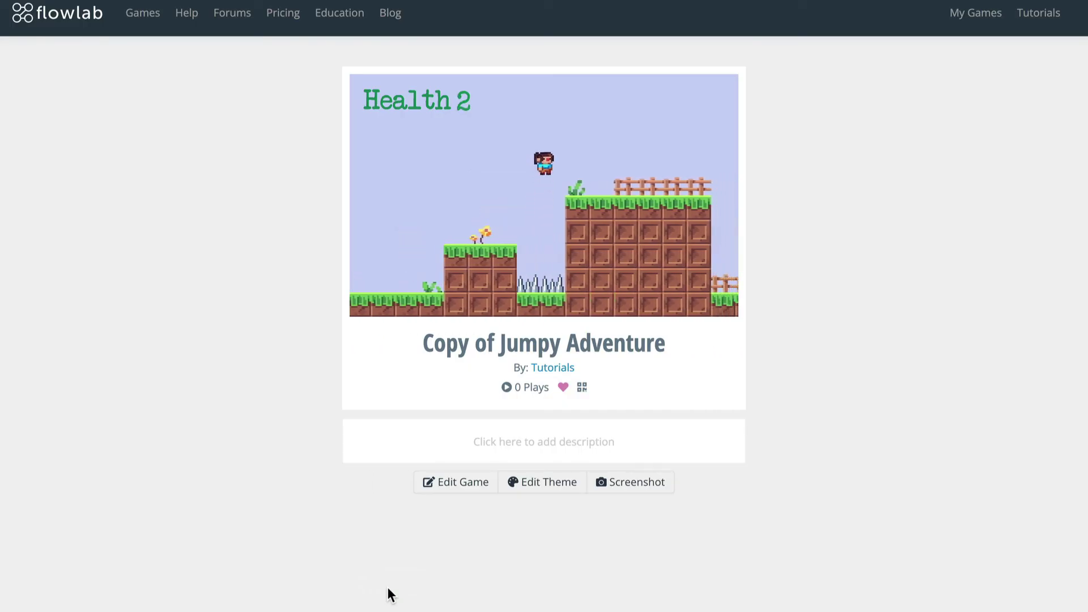
key(Right)
key(Up)
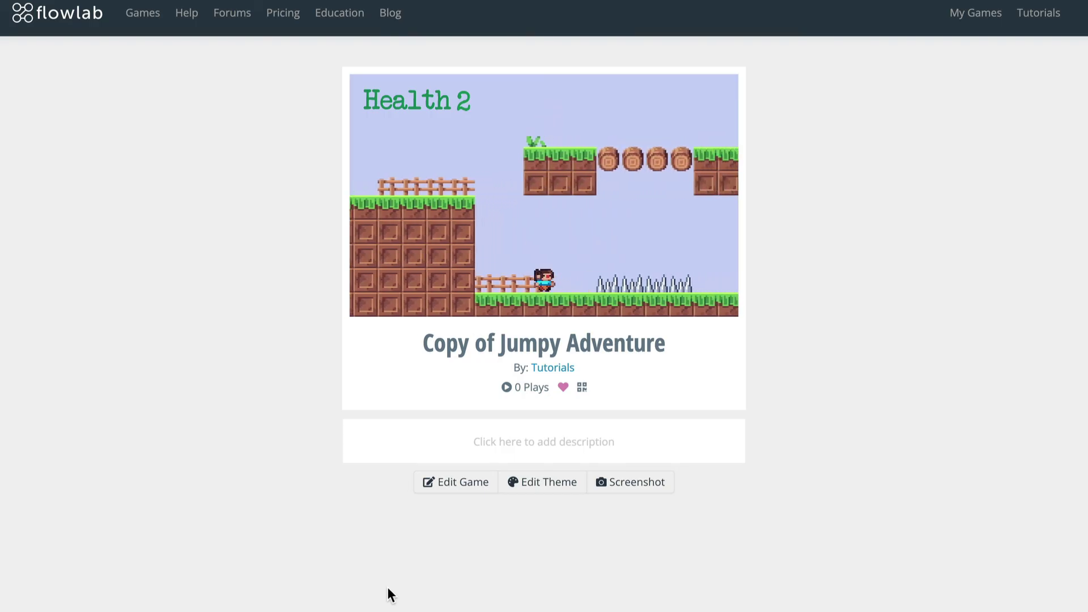
key(Up)
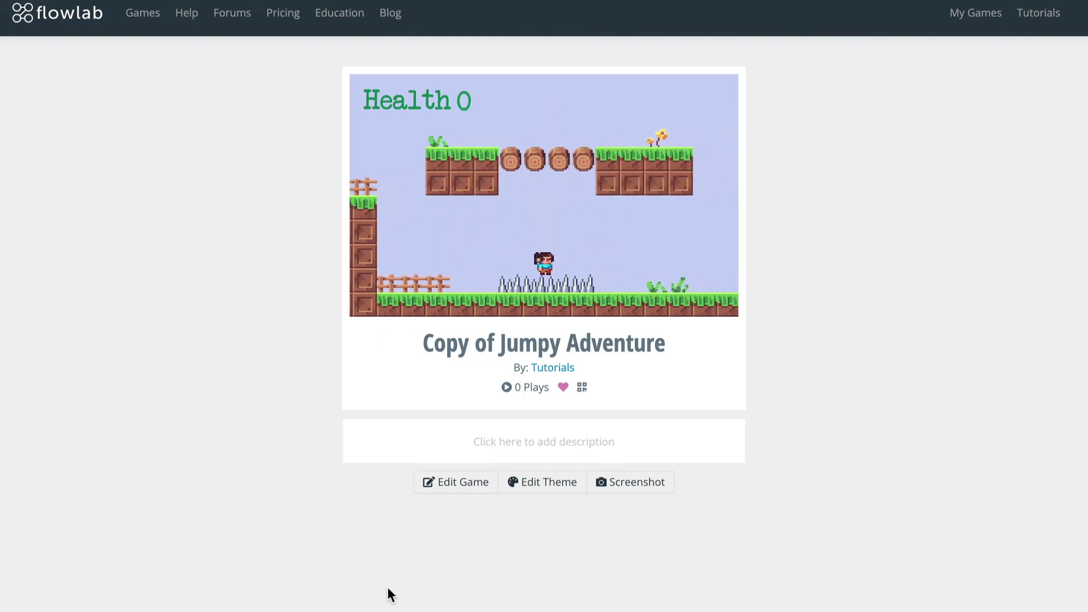
key(Right)
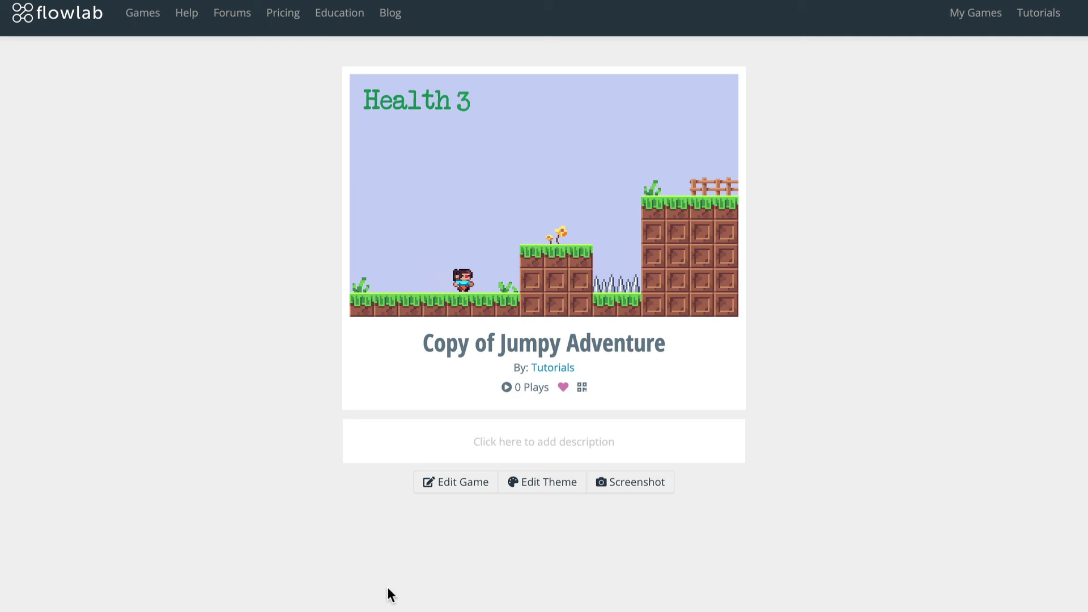
key(Up)
key(Left)
key(Up)
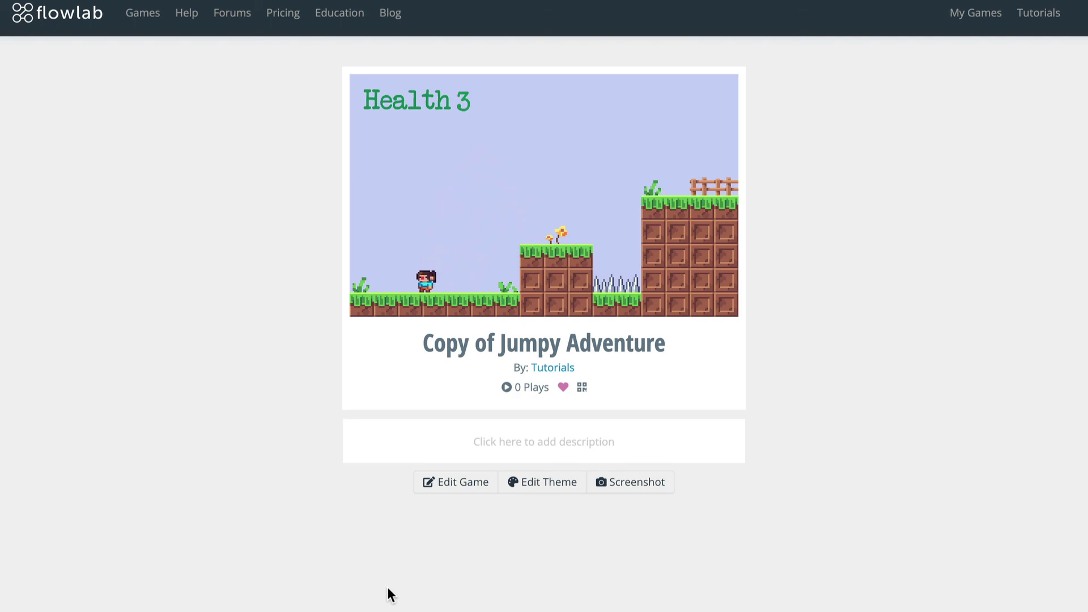